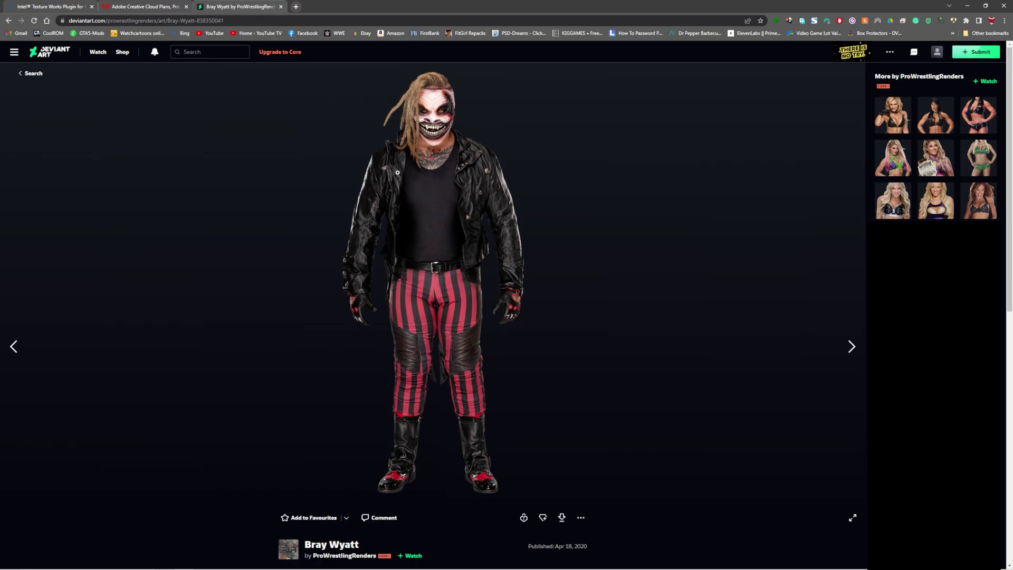
Bring up the Adobe Creative Cloud plans page listing Photography (1TB) at US$19.99/mo
click(154, 7)
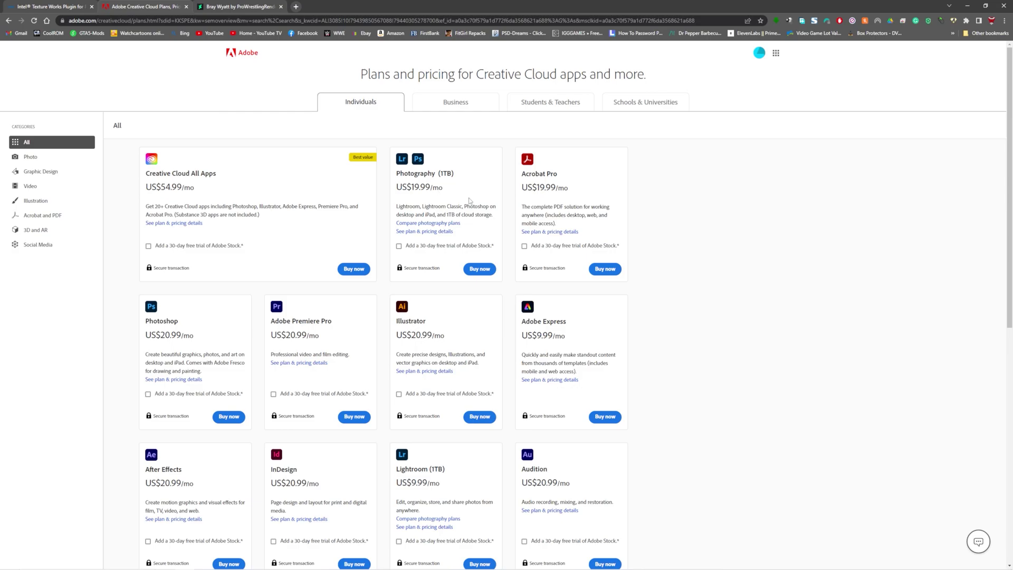
Reach the Intel Texture Works plugin download page, then drag the downloaded zip to get extraction options
click(46, 7)
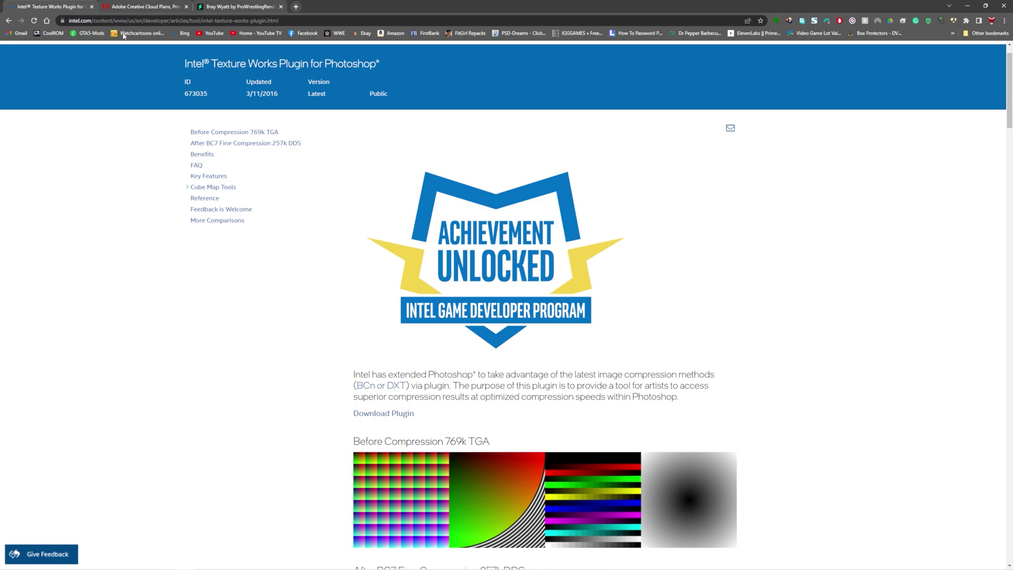
click(141, 7)
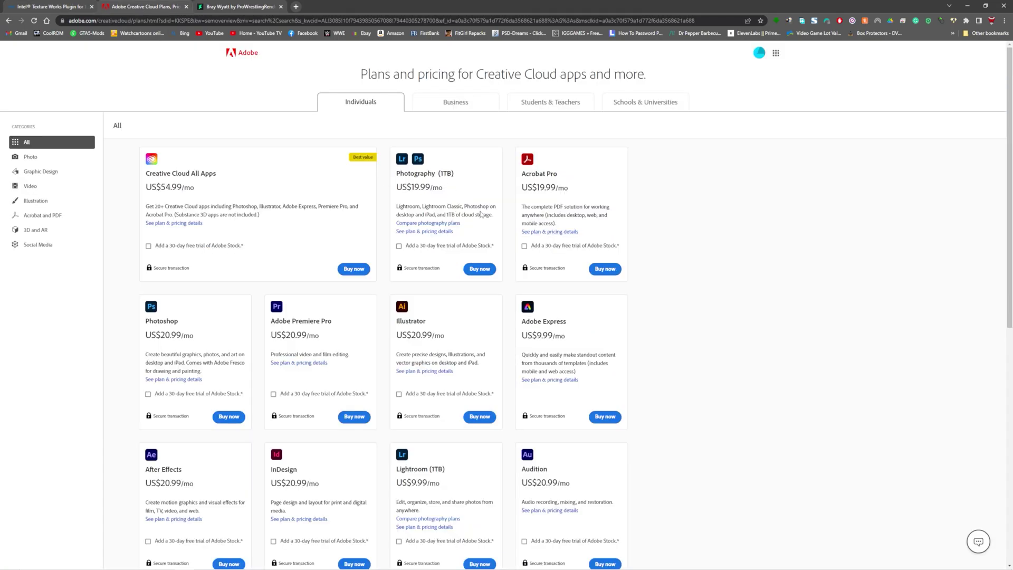
click(46, 7)
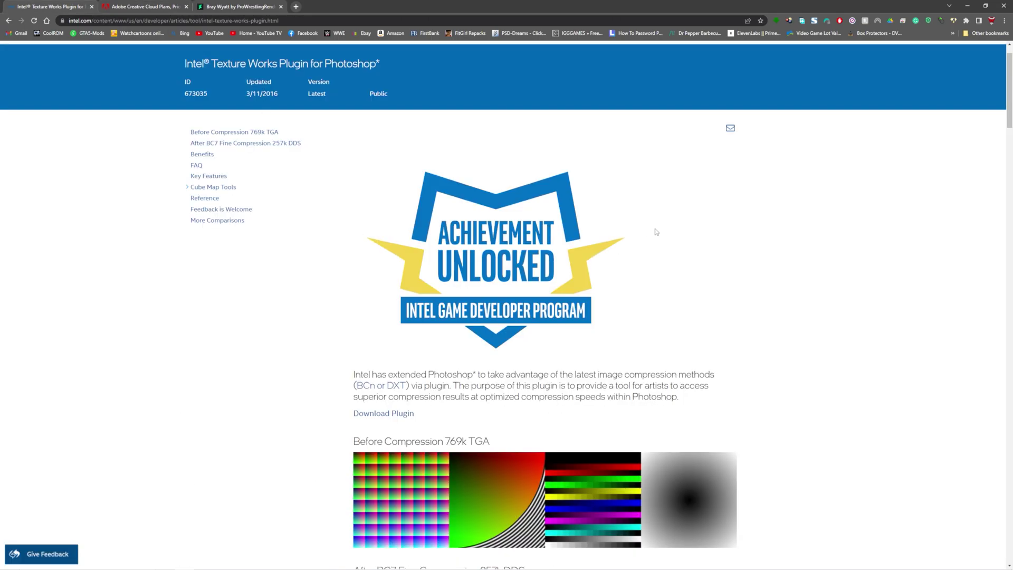
click(394, 412)
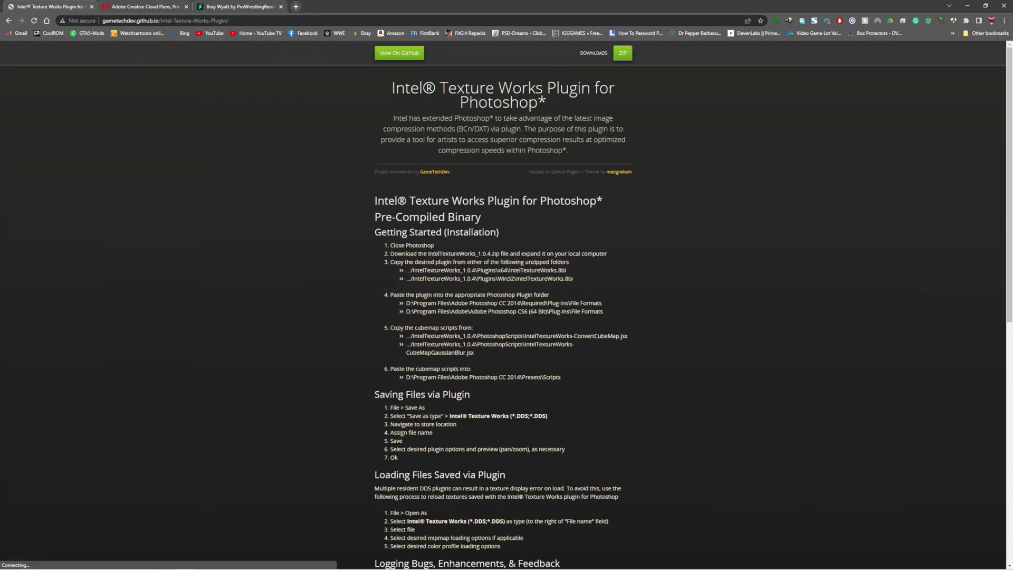
click(17, 210)
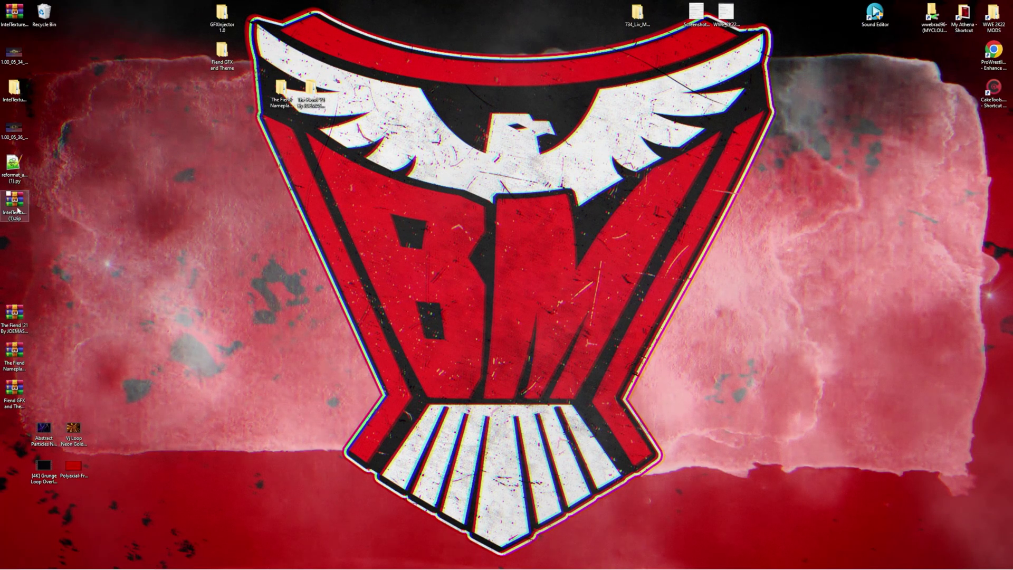
drag(18, 210, 329, 203)
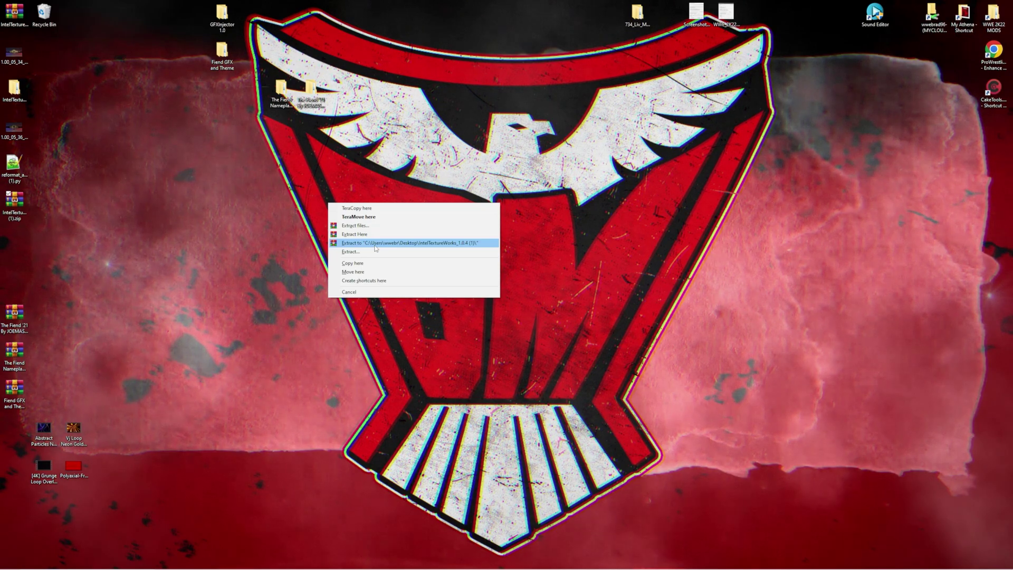
Extract IntelTextureWorks_1.0.4 and copy IntelTextureWorks.8bi from its Plugins\x64 folder
click(374, 244)
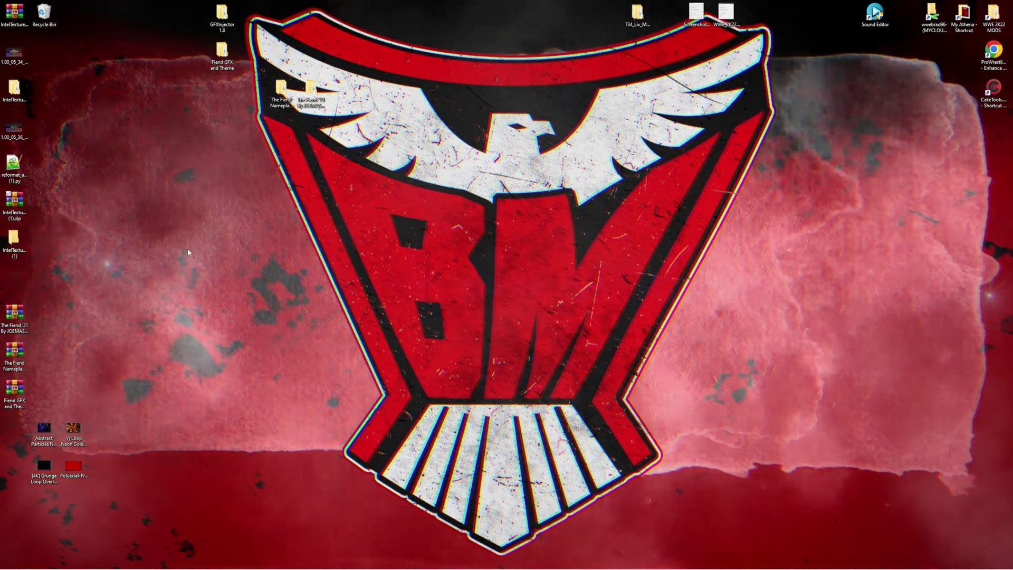
double_click(294, 211)
double_click(341, 108)
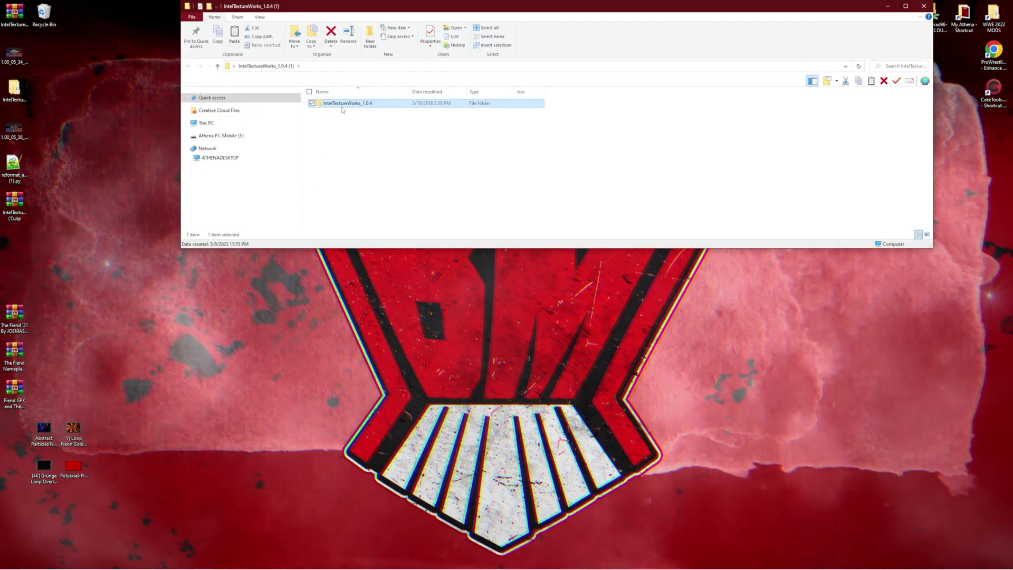
double_click(331, 111)
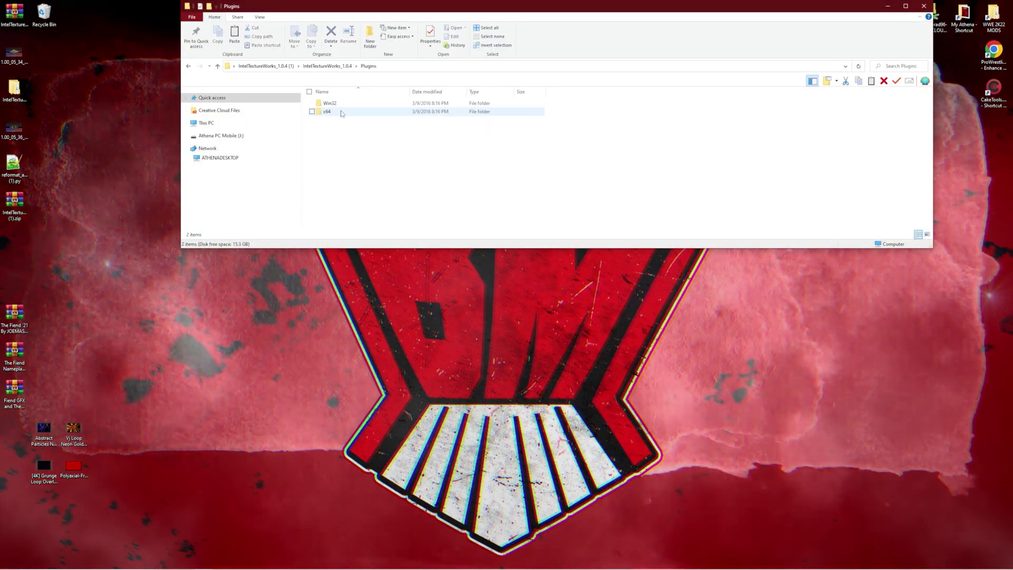
double_click(331, 111)
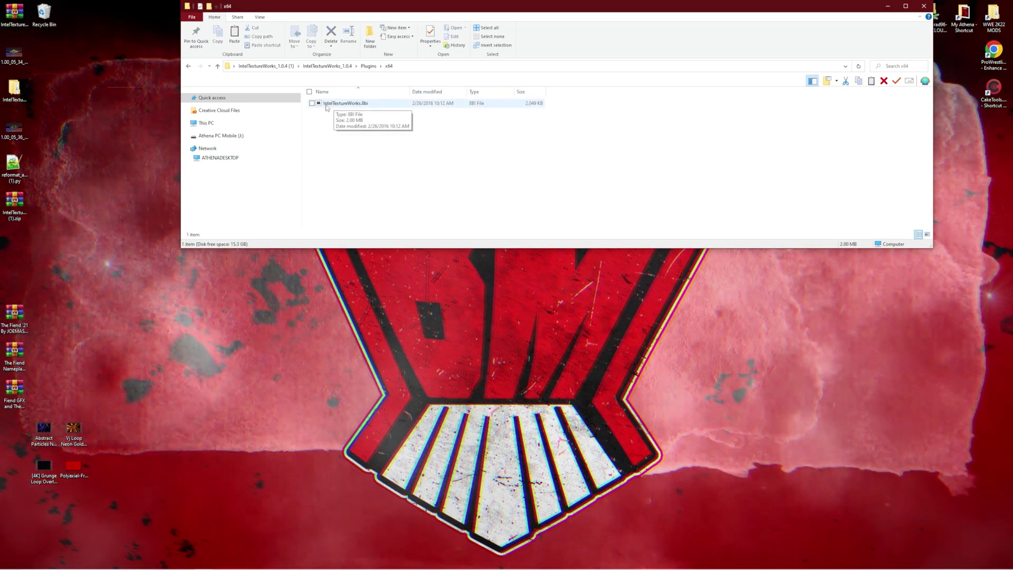
right_click(354, 104)
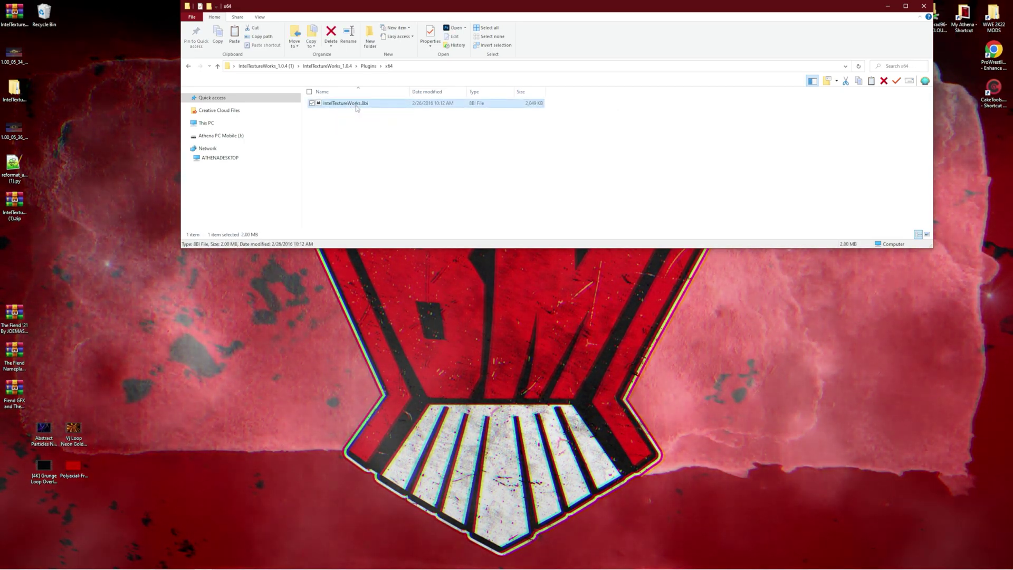
key(Escape)
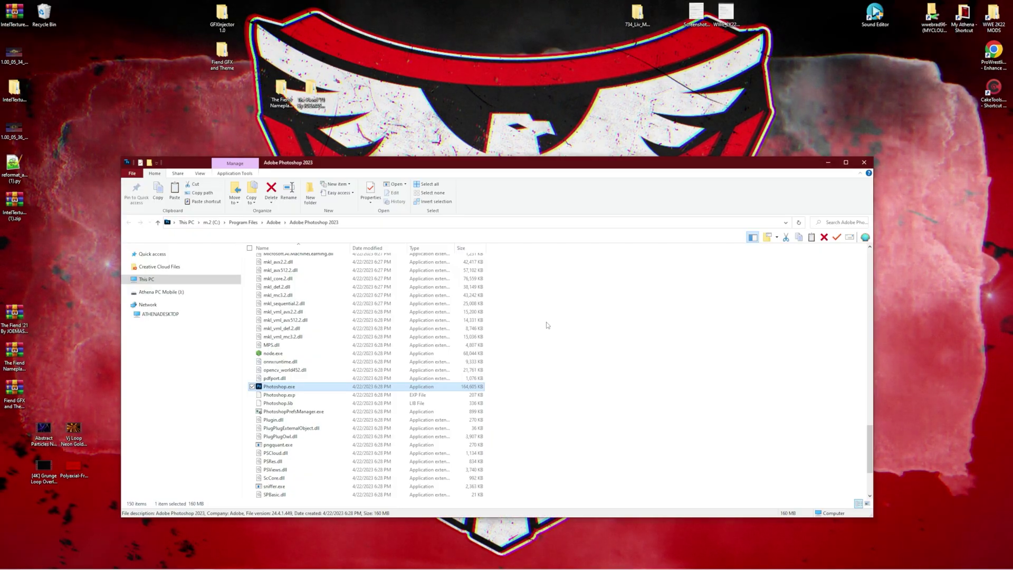
Paste IntelTextureWorks.8bi into Adobe Photoshop 2023's Plug-ins folder, then show the desktop
scroll(568, 350, up, 5)
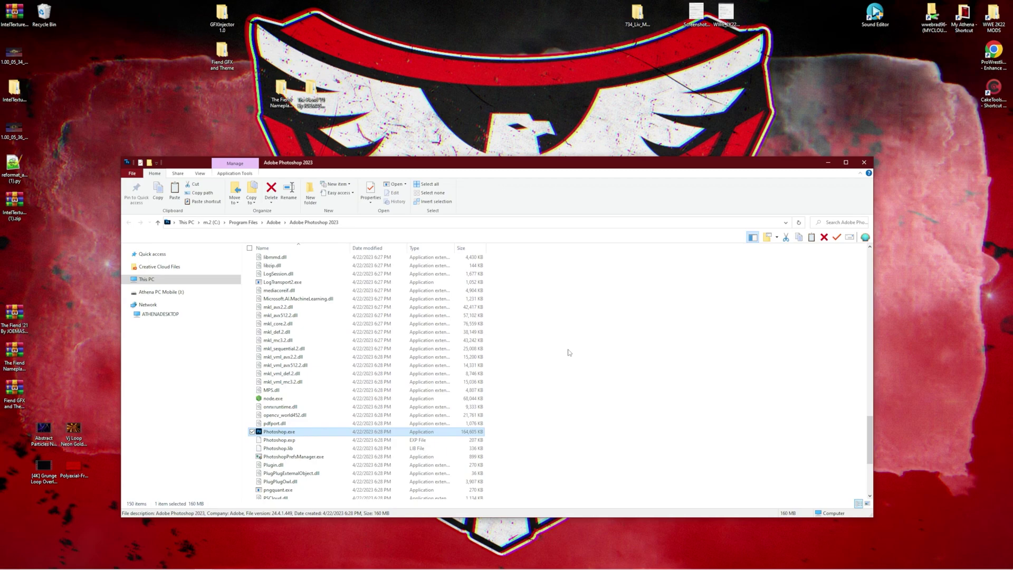
scroll(584, 350, up, 20)
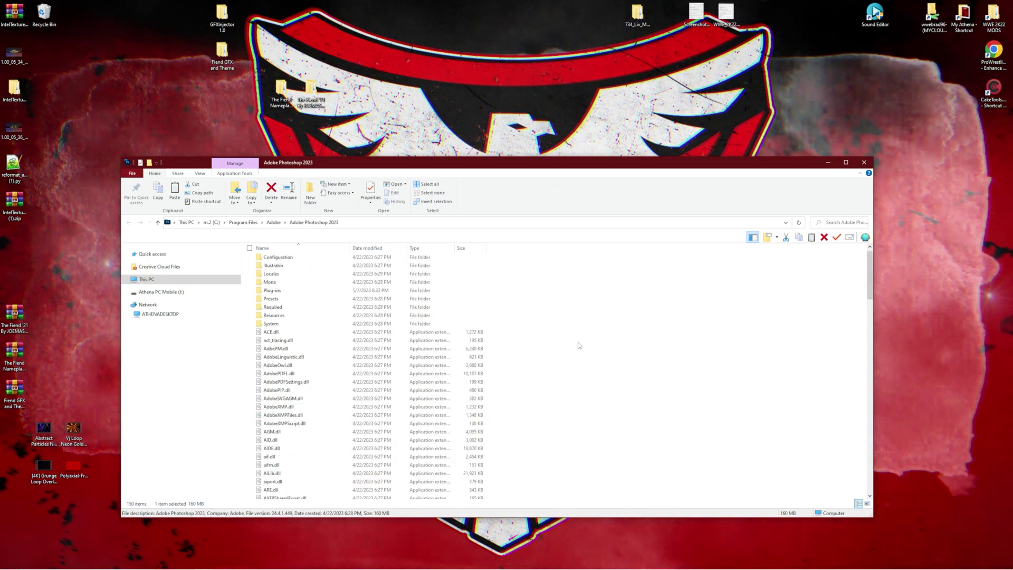
double_click(306, 303)
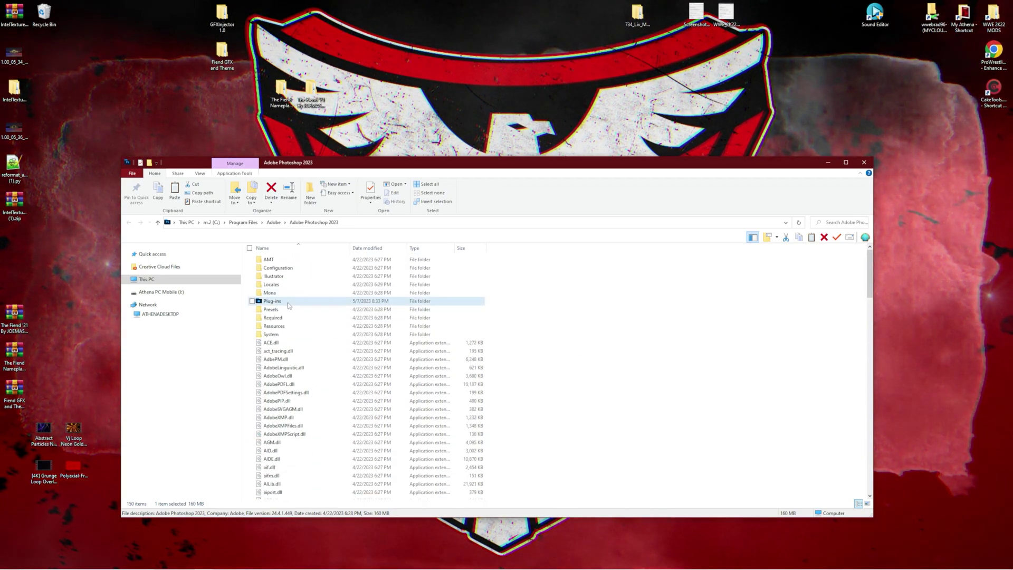
right_click(341, 305)
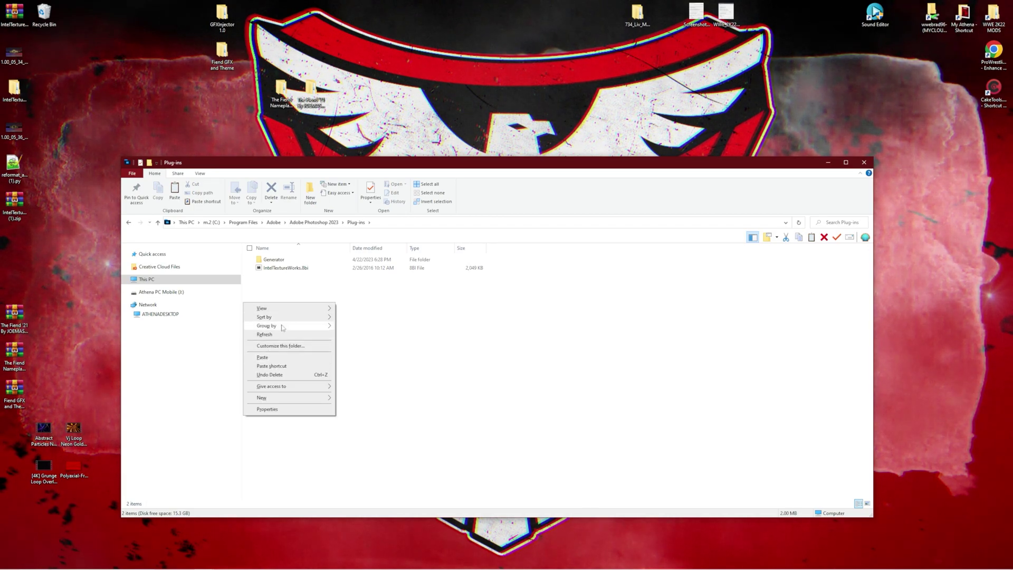
click(276, 273)
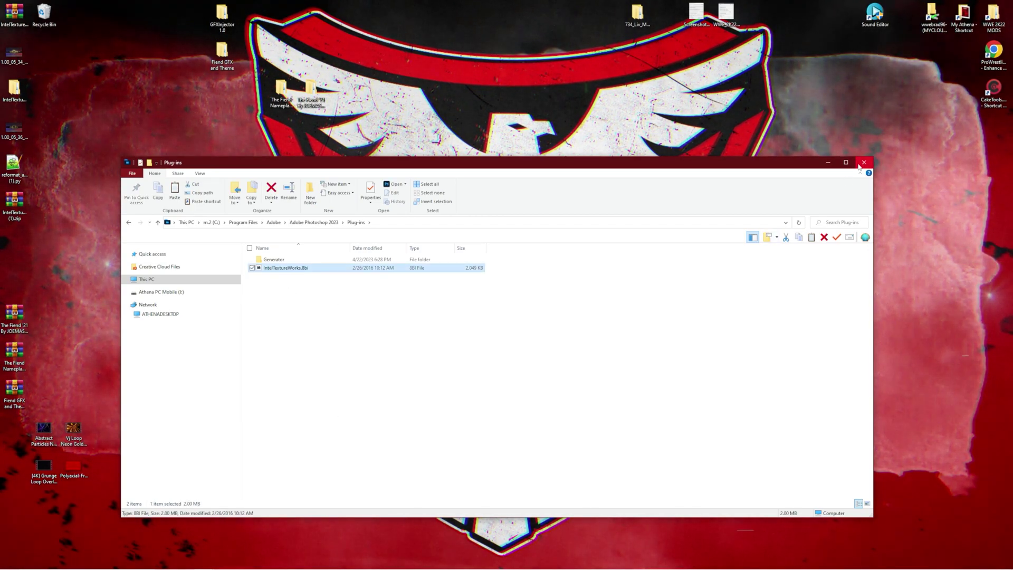
key(super+d)
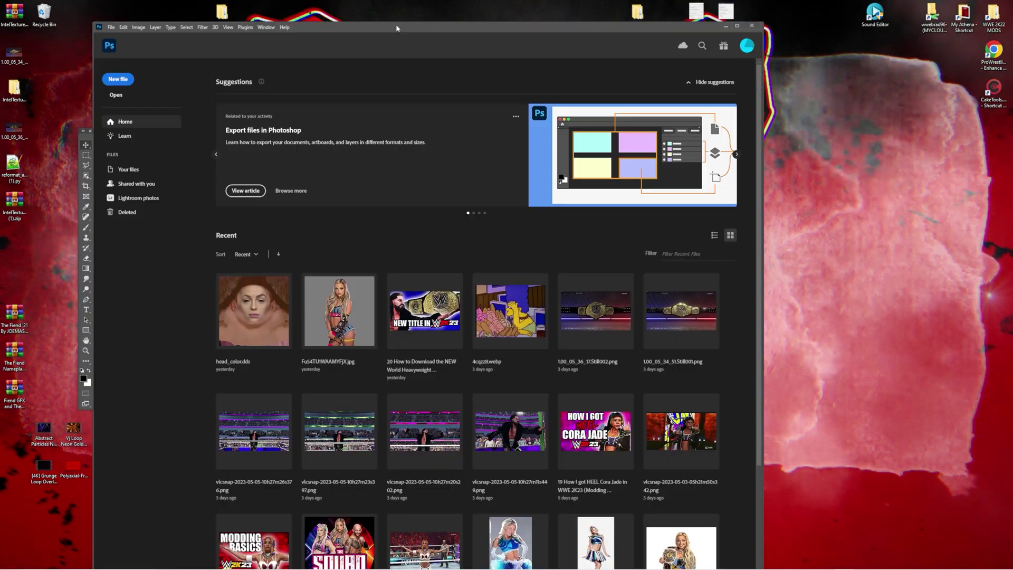
Minimise Photoshop, reposition CakeTools, and open The Fiend '21 folder holding 984_Commander_Azeez
drag(672, 28, 737, 20)
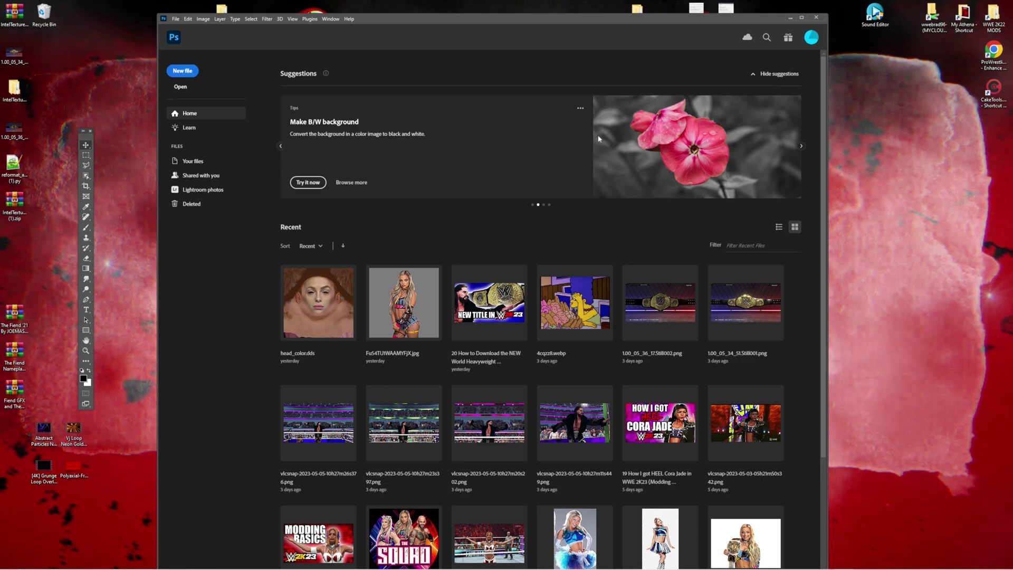
click(789, 19)
drag(319, 108, 513, 88)
double_click(312, 92)
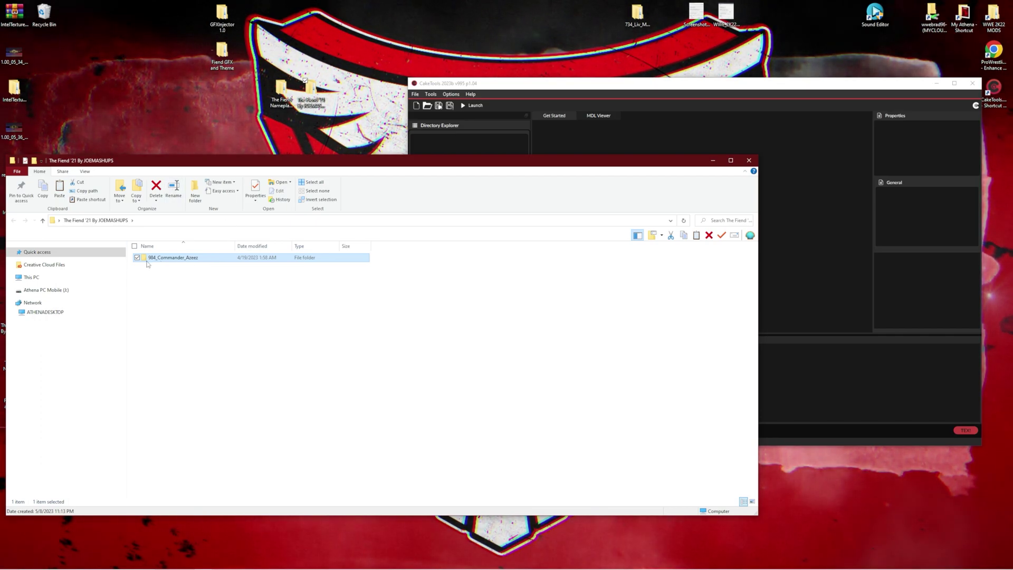
Open bakedfile07.cak from the WWE 2K23 game folder in CakeTools
mouse_move(150, 263)
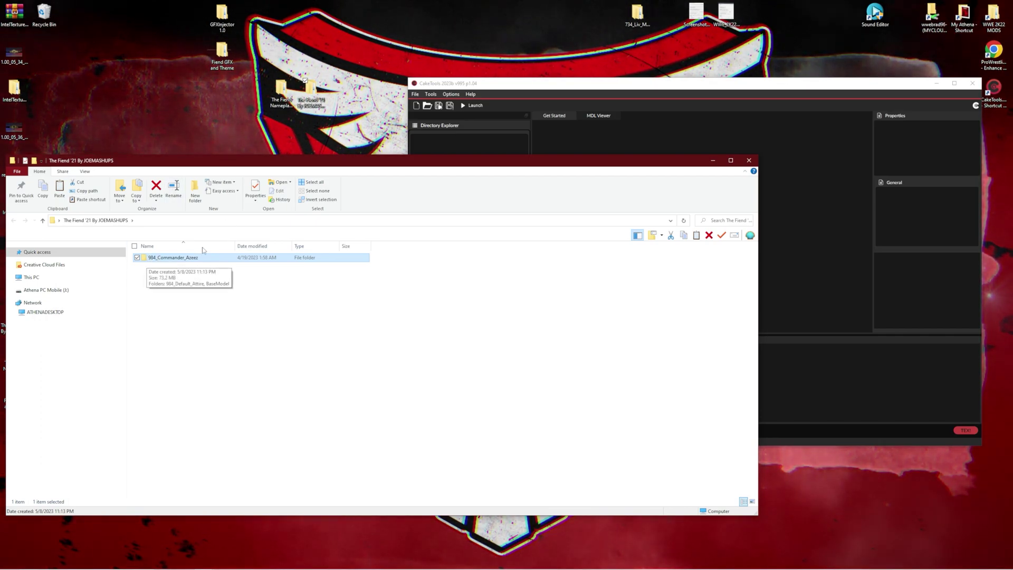
click(712, 161)
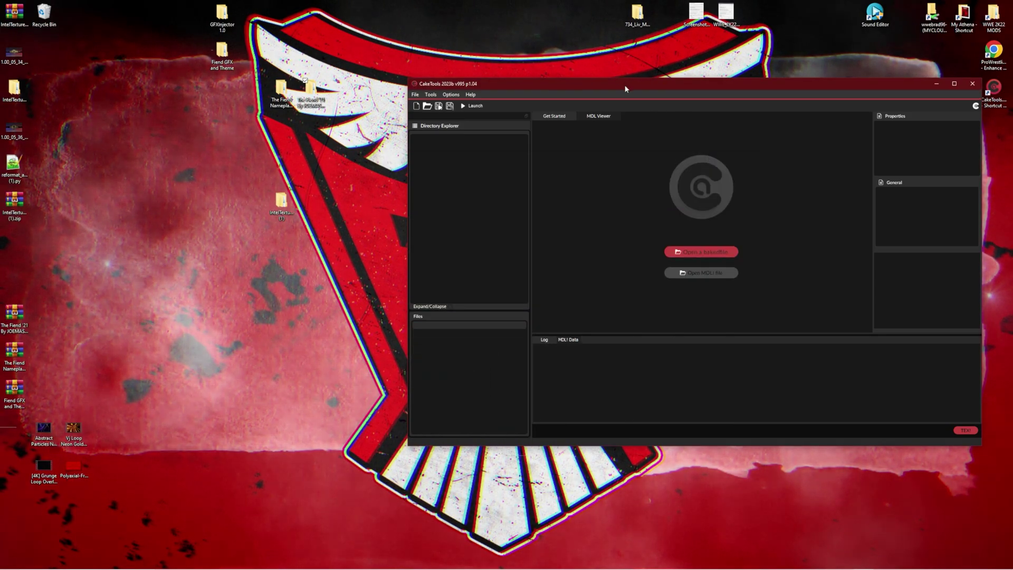
drag(625, 89, 406, 105)
click(194, 112)
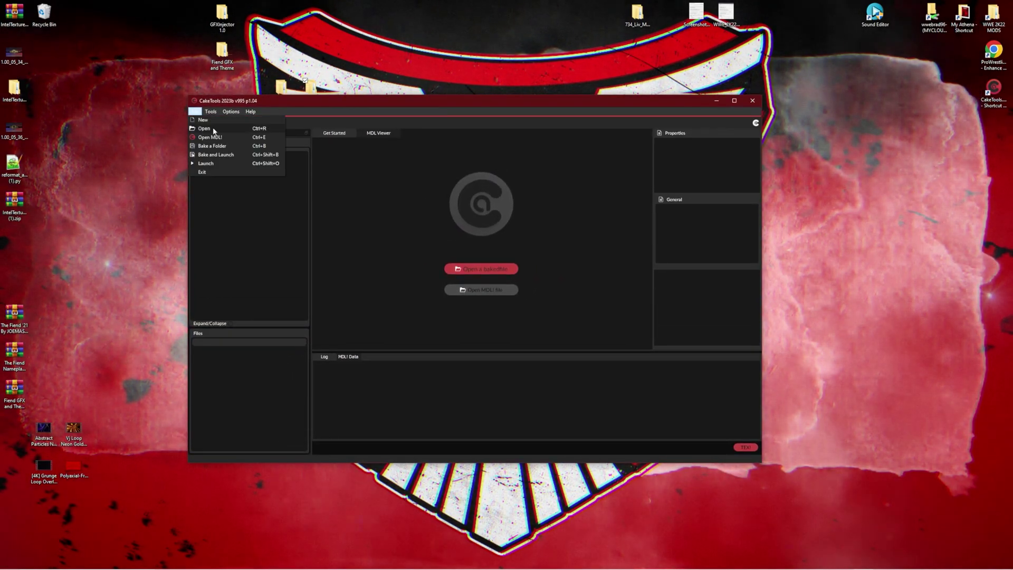
click(213, 128)
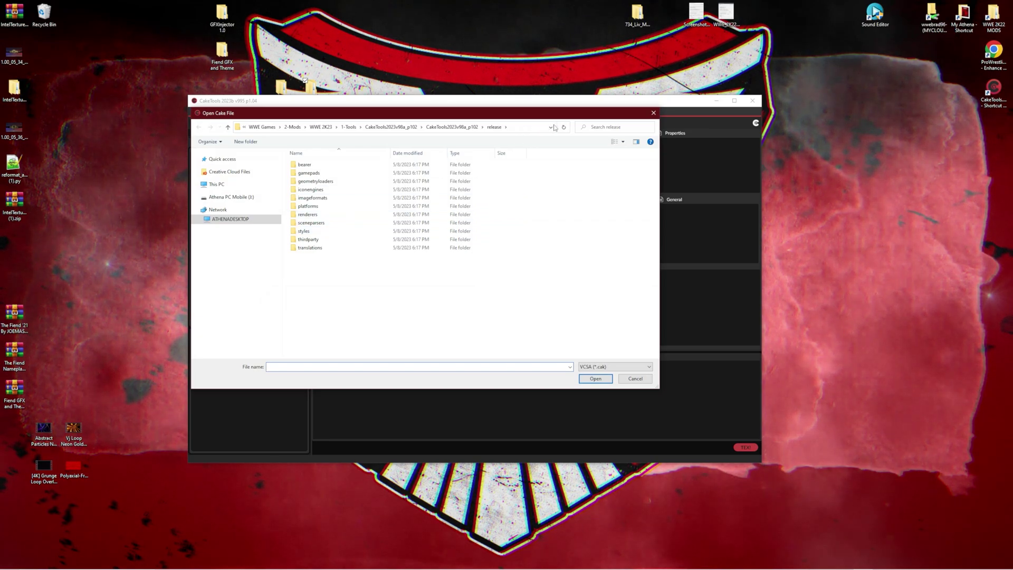
click(550, 127)
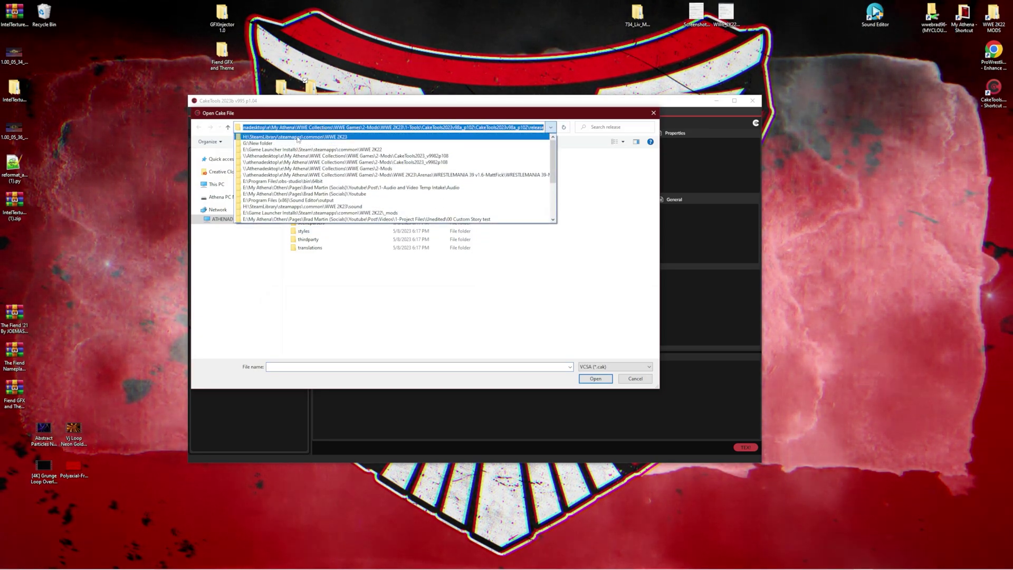
click(314, 137)
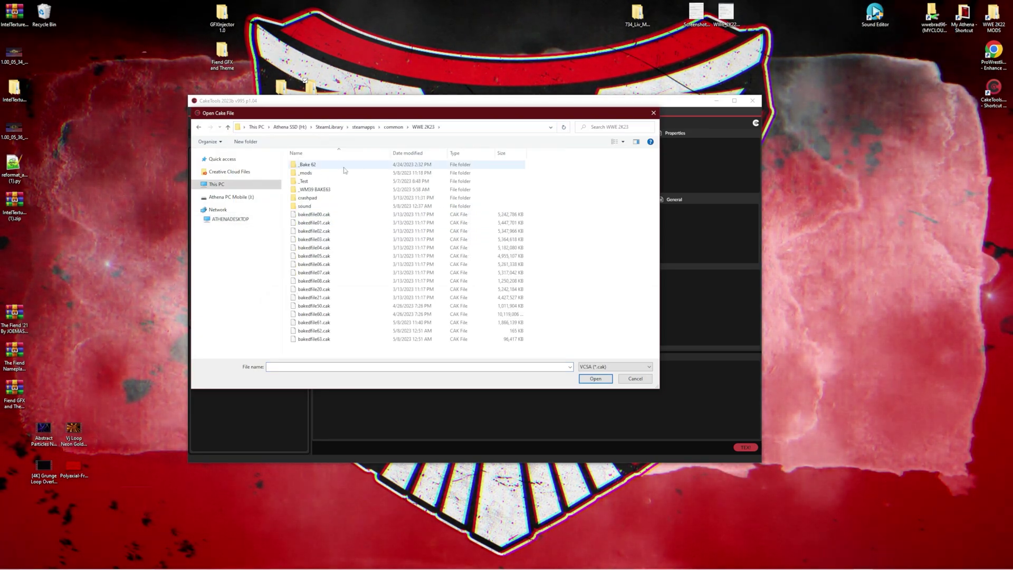
double_click(318, 282)
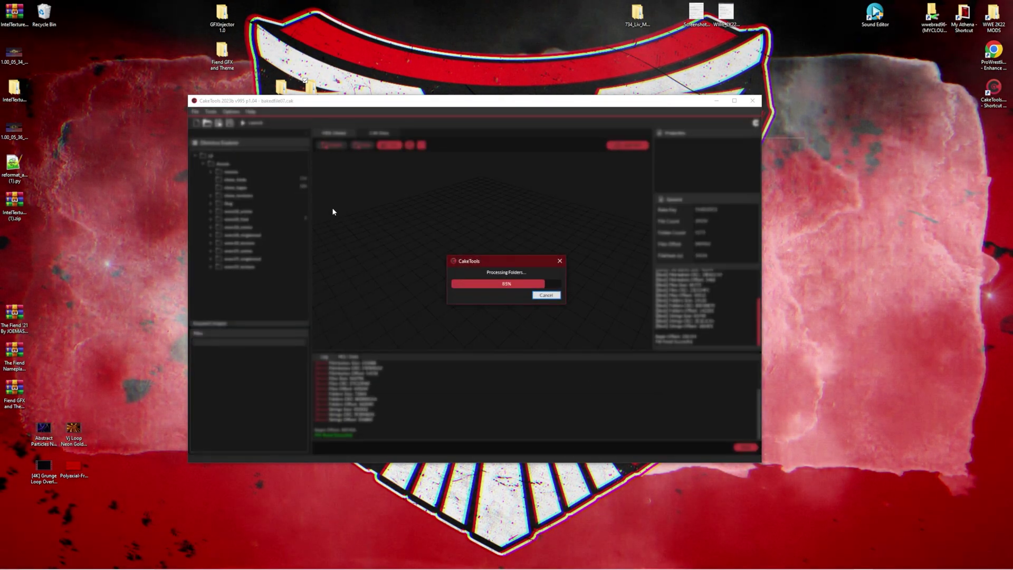
Expand UI > Assets > 2K20_texture > 2K20_Renders > Superstars > TypeA and browse its textures
click(195, 188)
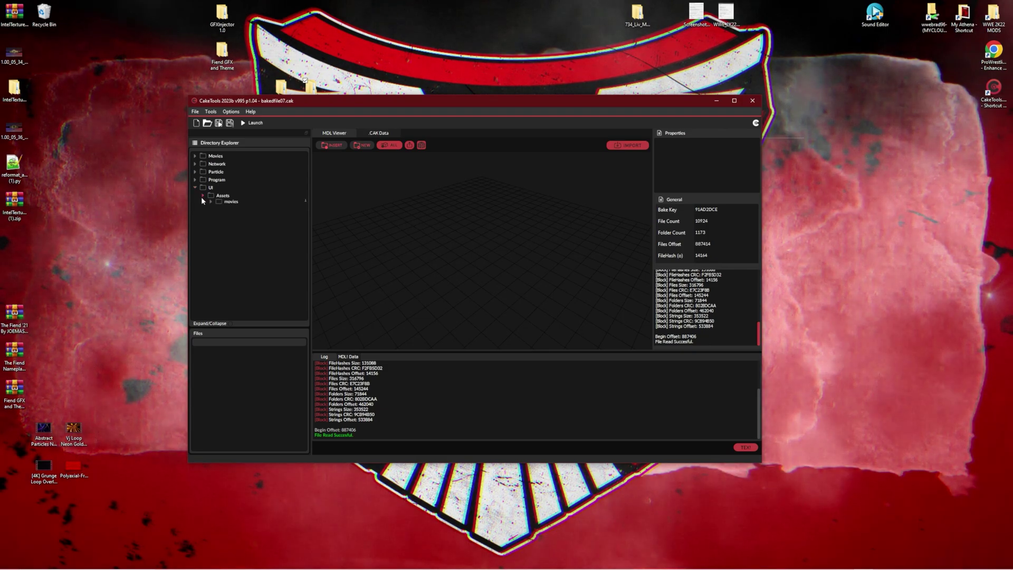
click(203, 196)
click(210, 211)
scroll(237, 229, down, 2)
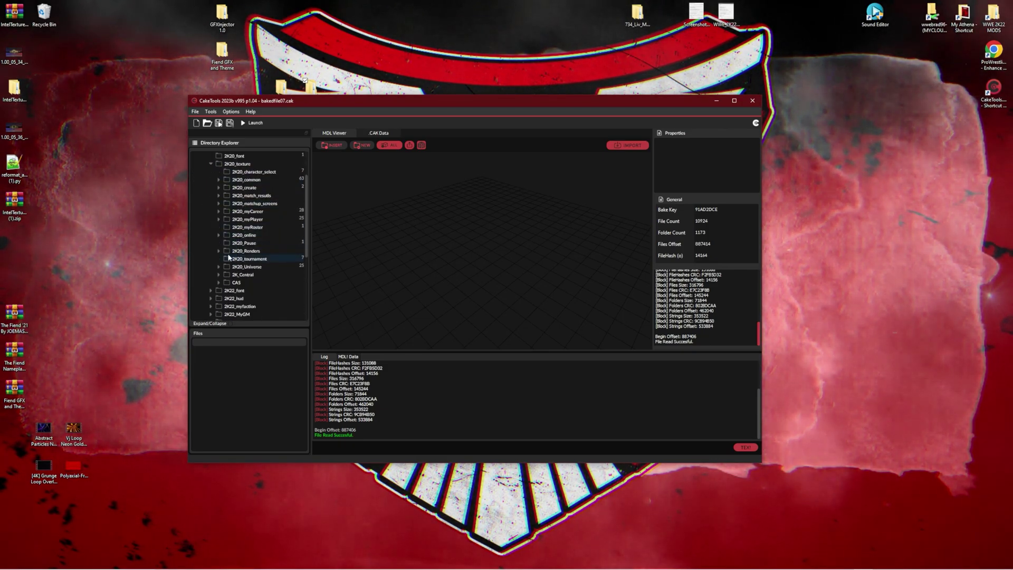
click(219, 250)
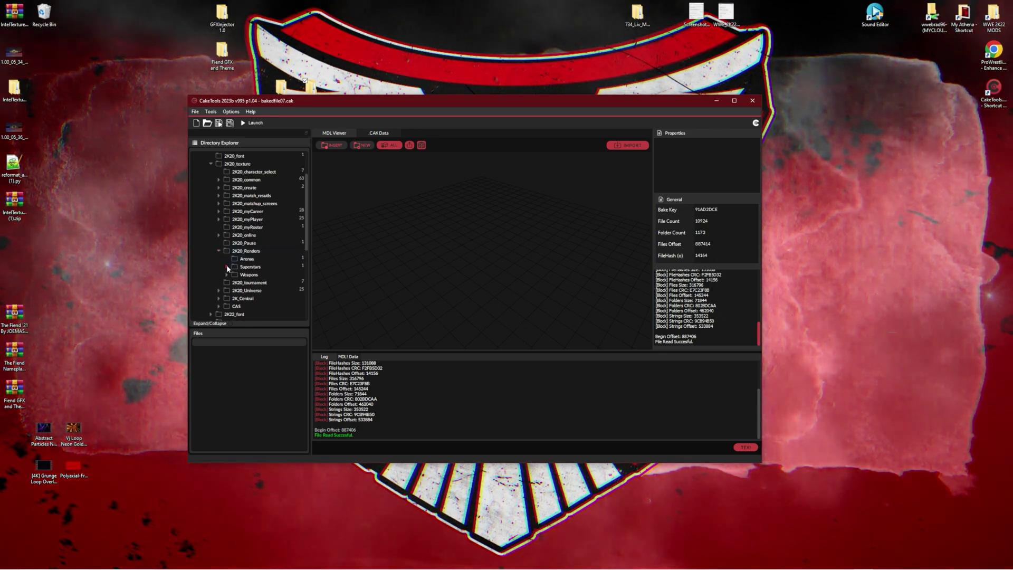
click(227, 267)
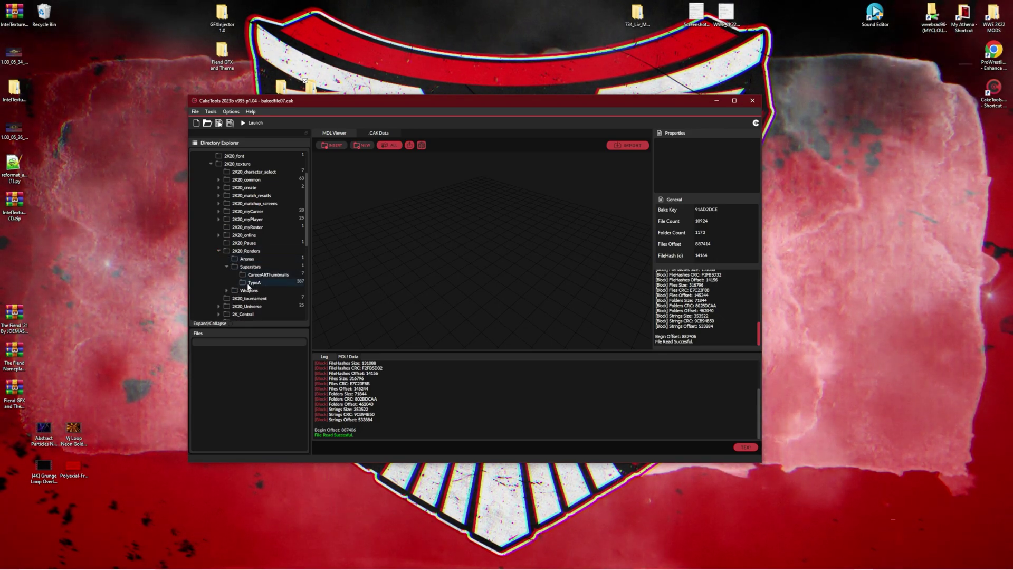
click(249, 283)
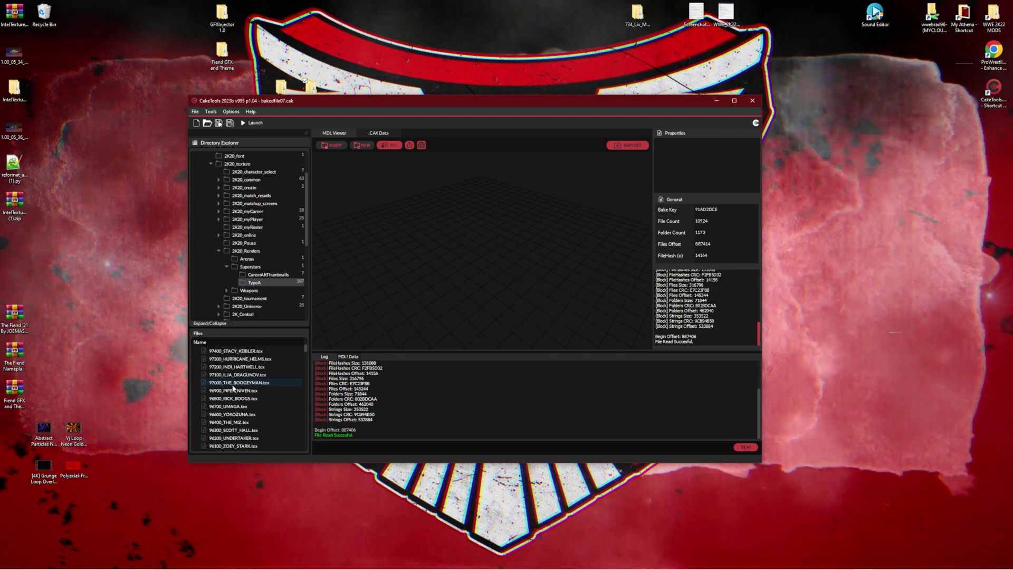
scroll(235, 390, down, 20)
scroll(238, 390, down, 20)
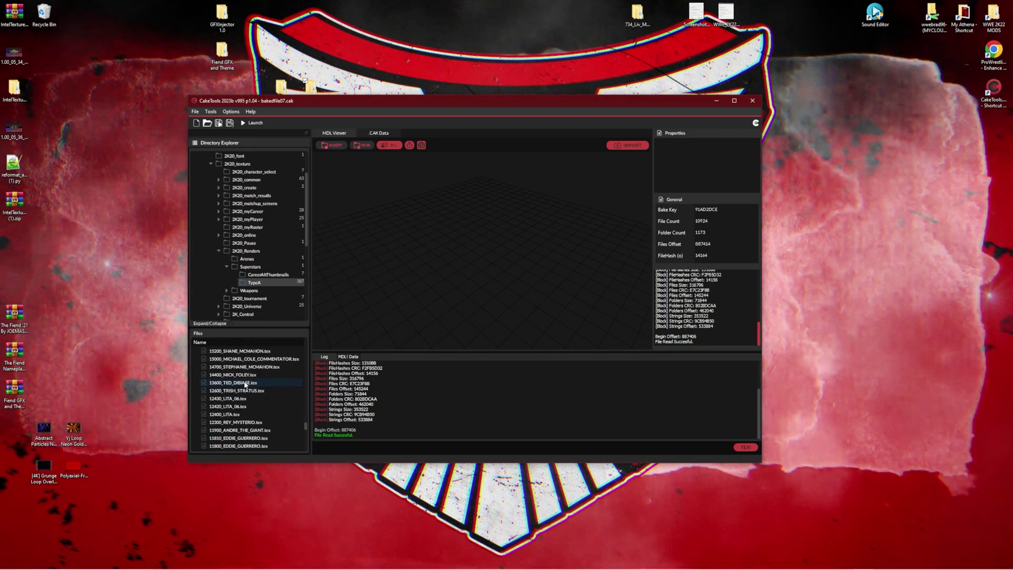
scroll(246, 384, up, 15)
scroll(247, 387, up, 8)
scroll(247, 390, up, 5)
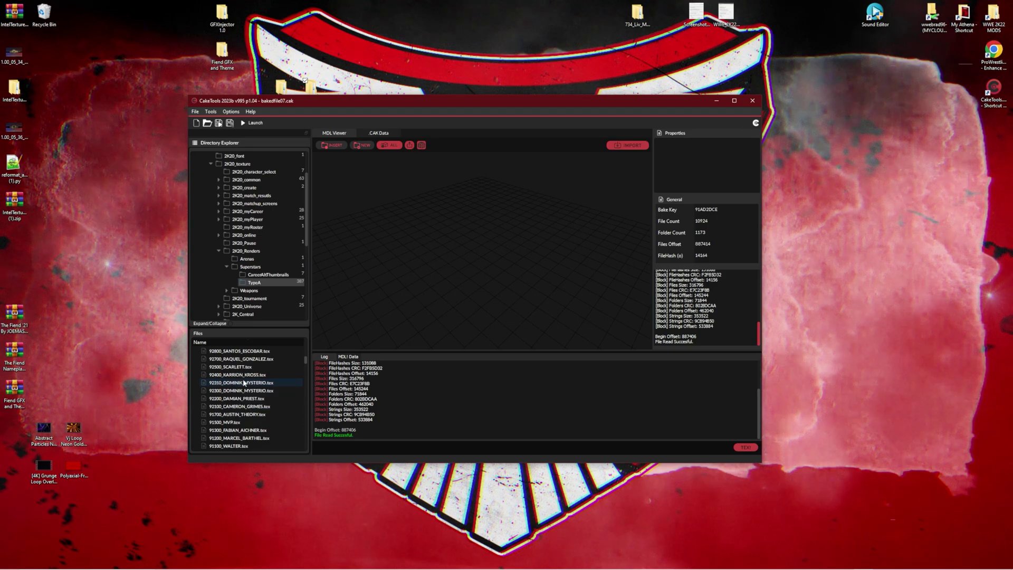
scroll(244, 383, up, 3)
scroll(243, 375, up, 3)
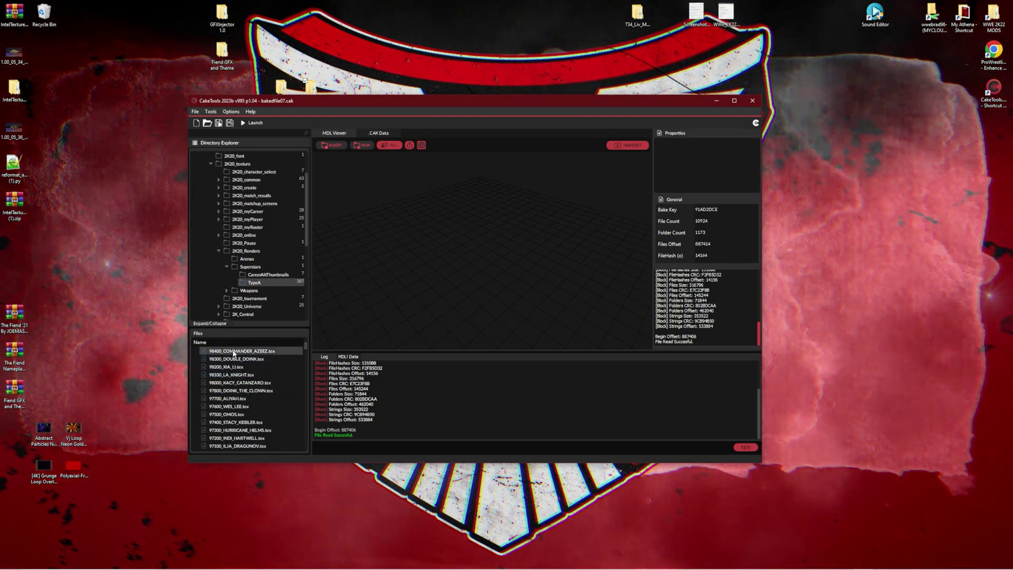
Export 98400_COMMANDER_AZEEZ.tex as a DDS onto the desktop and minimise CakeTools
double_click(234, 352)
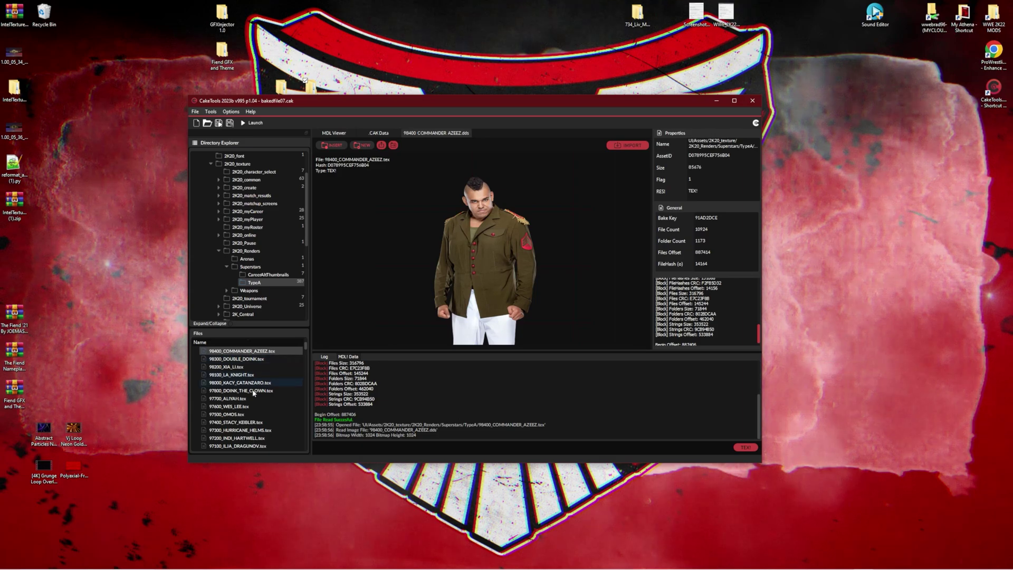
click(380, 145)
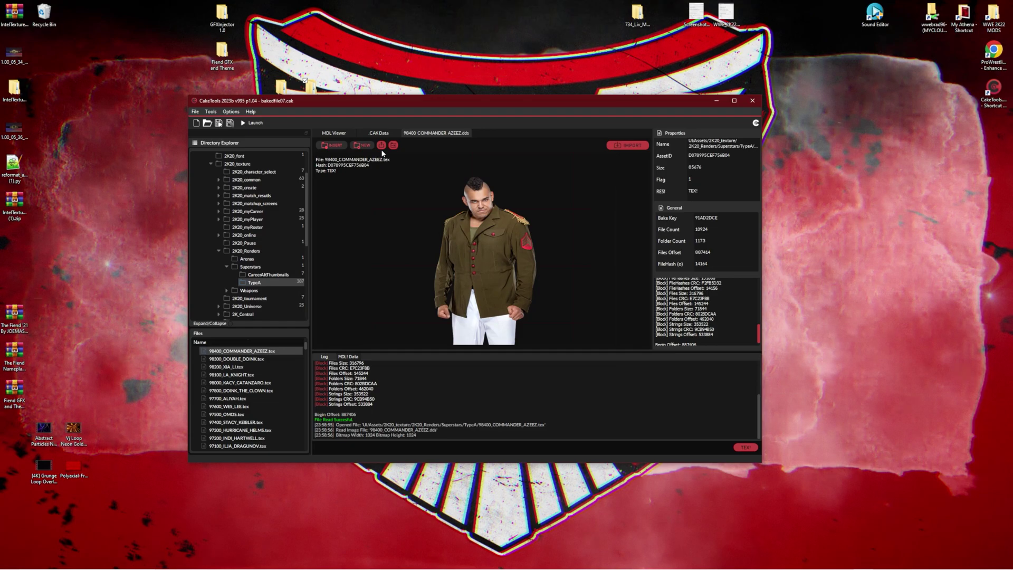
click(381, 145)
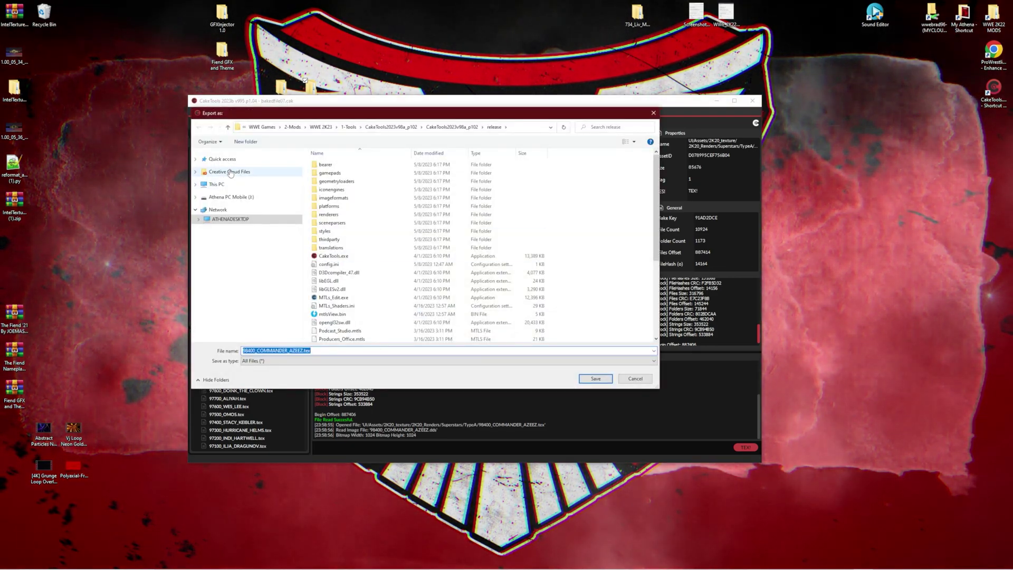
click(213, 184)
key(Return)
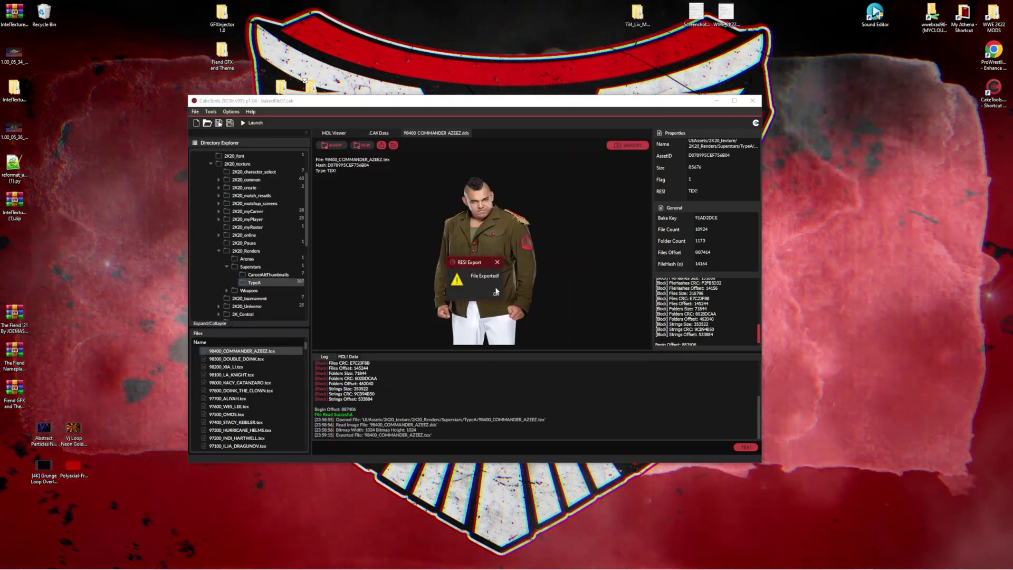
click(495, 295)
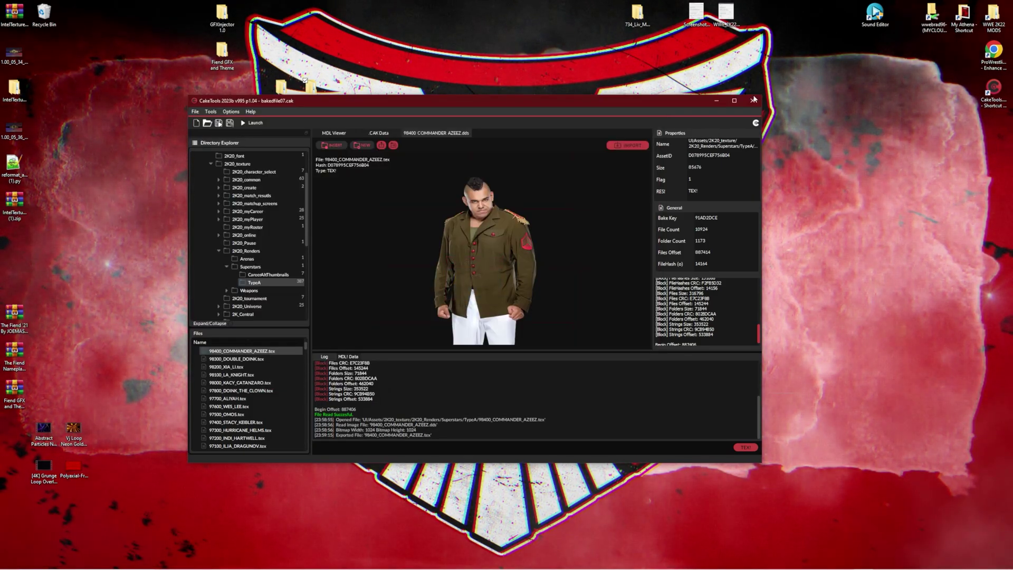
click(717, 100)
click(14, 242)
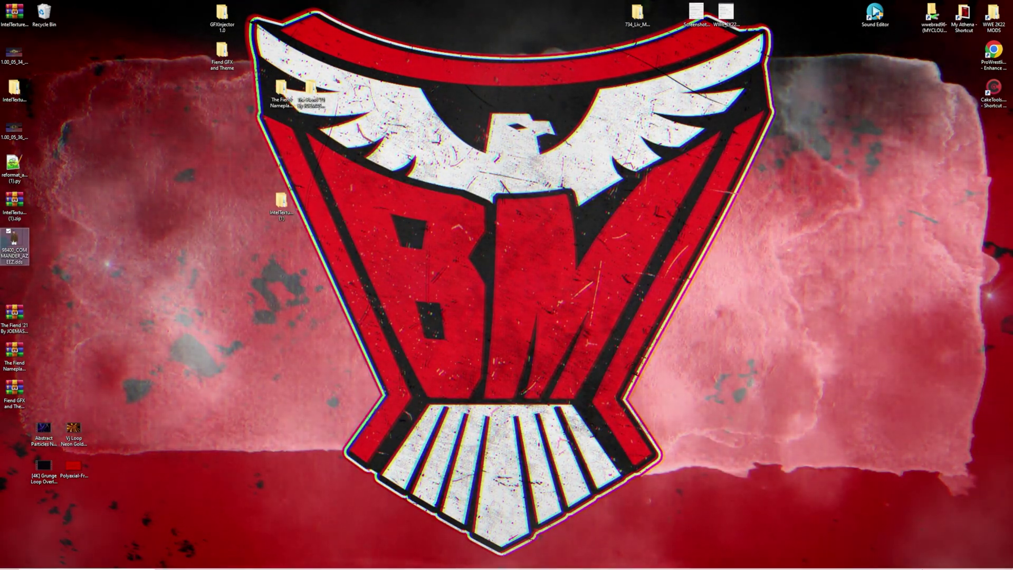
Open 98400_COMMANDER_AZEEZ.dds in a maximised Photoshop without loading an alpha channel
click(843, 562)
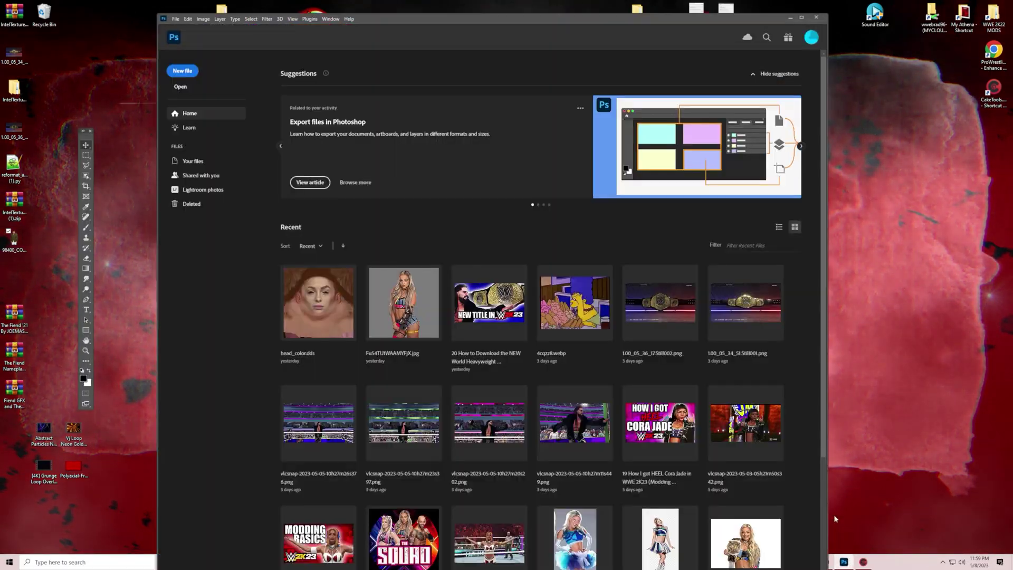
drag(15, 240, 488, 231)
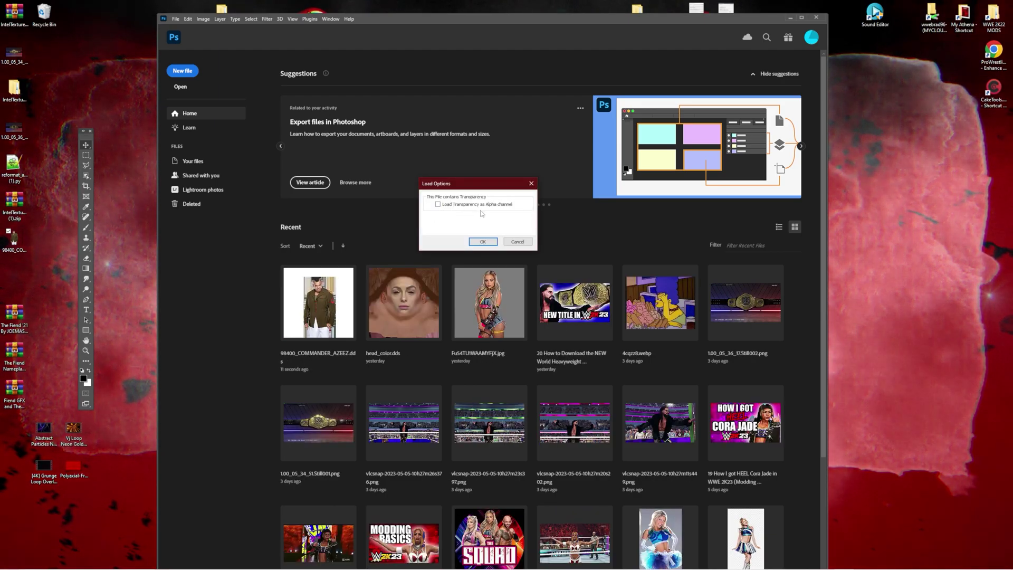
click(482, 242)
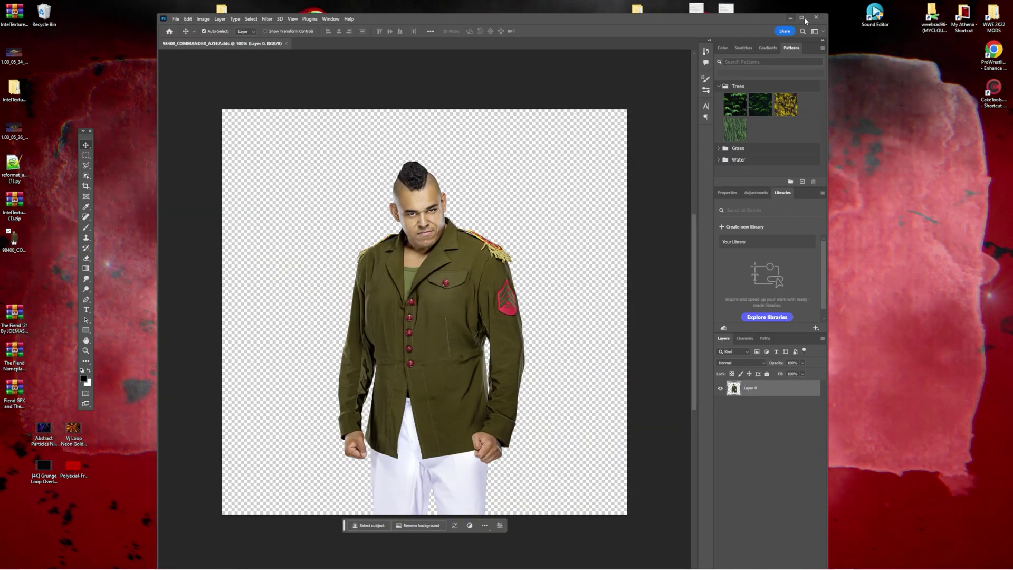
click(802, 16)
drag(437, 237, 465, 213)
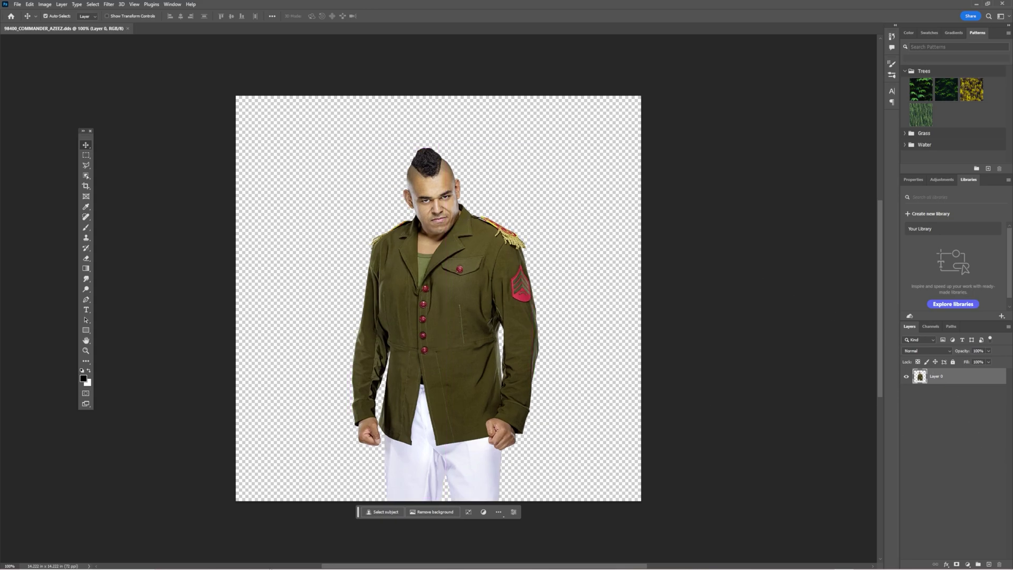
click(184, 562)
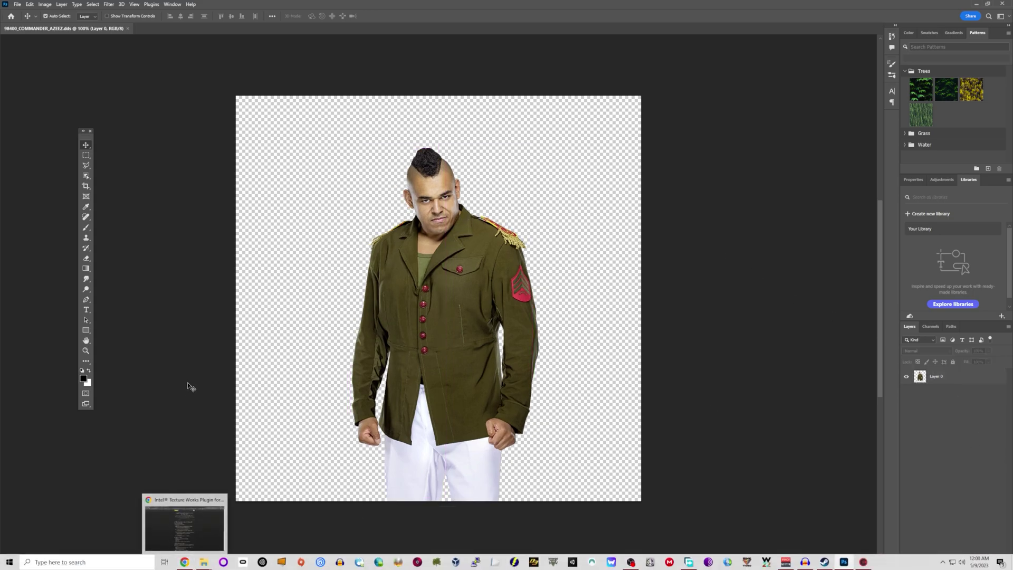
Return to Chrome's DeviantArt Bray Wyatt tab and save the Fiend render image to the desktop
click(184, 562)
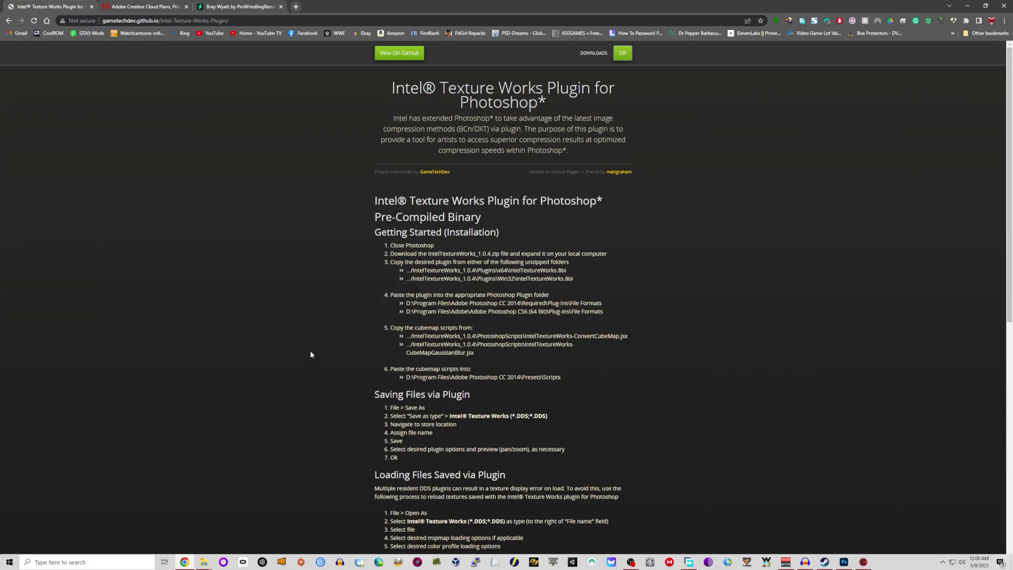
key(ctrl+shift+Tab)
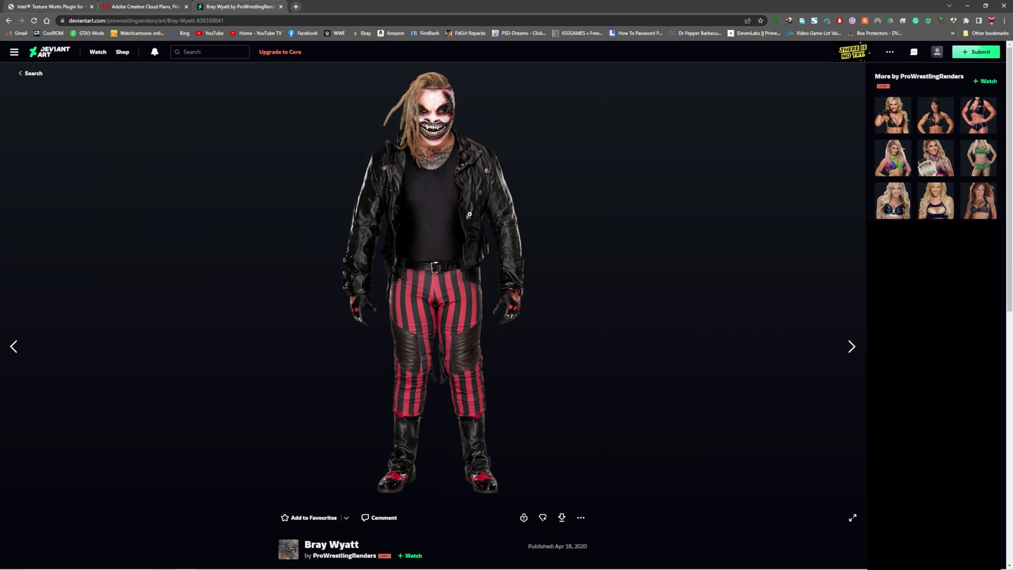
right_click(446, 186)
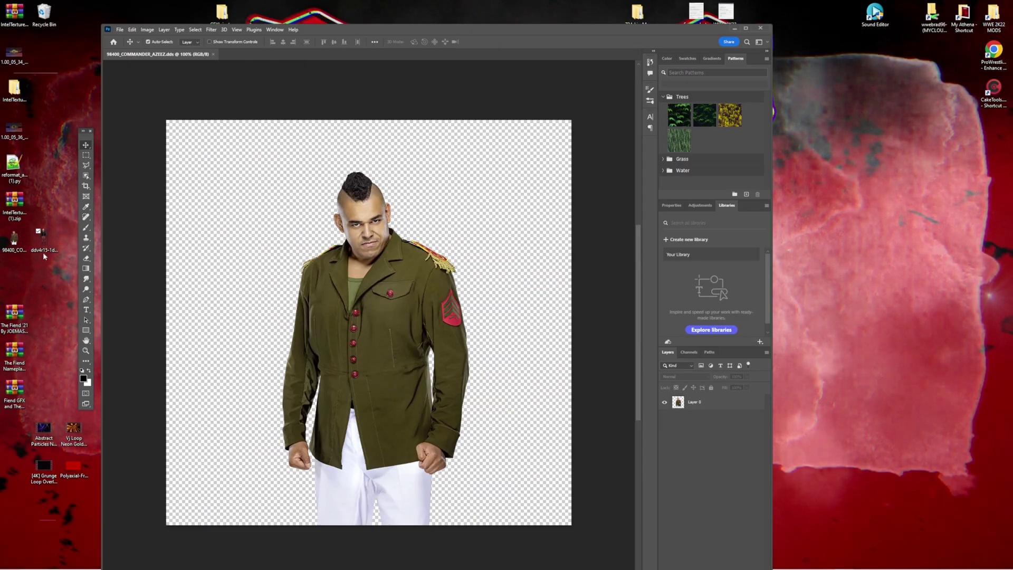
Place the Fiend render into the Commander Azeez document and move it down over the figure
drag(42, 252, 350, 266)
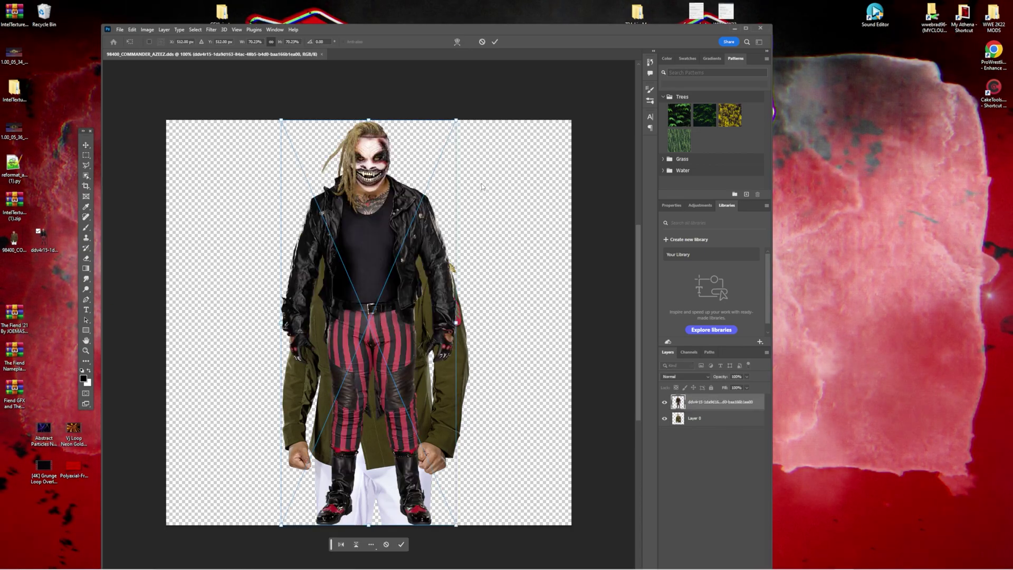
drag(374, 227, 373, 284)
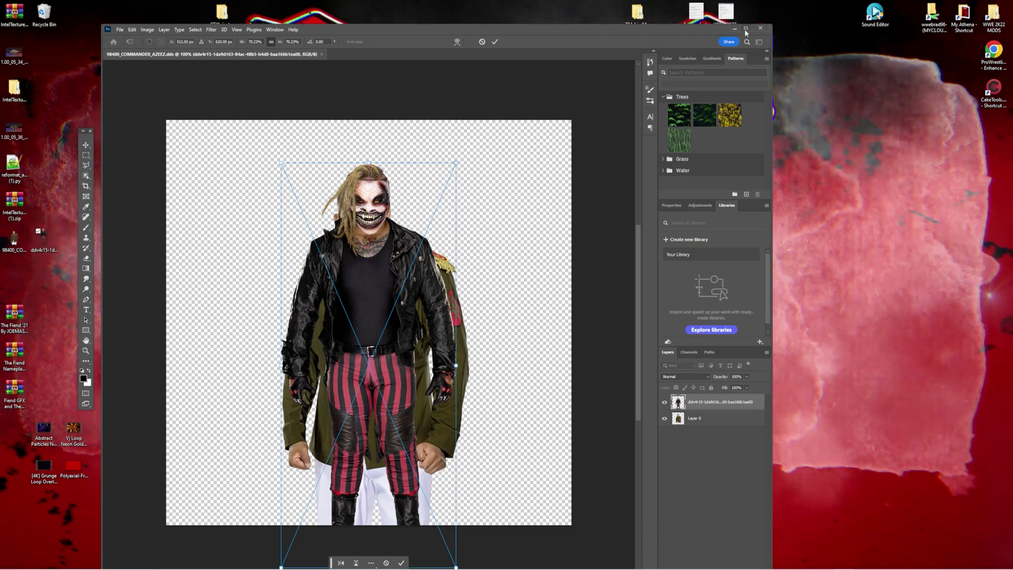
click(745, 29)
drag(431, 211, 373, 231)
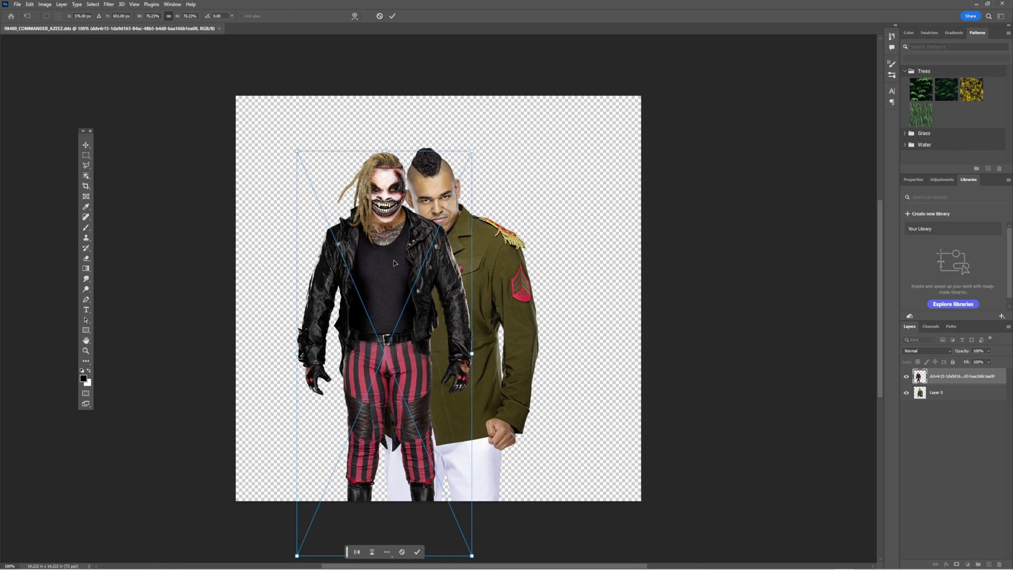
drag(394, 263, 397, 288)
Scale the Fiend to 92.42%, align it over the original figure, then delete Layer 0
drag(482, 172, 632, 88)
drag(421, 137, 447, 249)
drag(543, 152, 546, 147)
drag(421, 247, 421, 253)
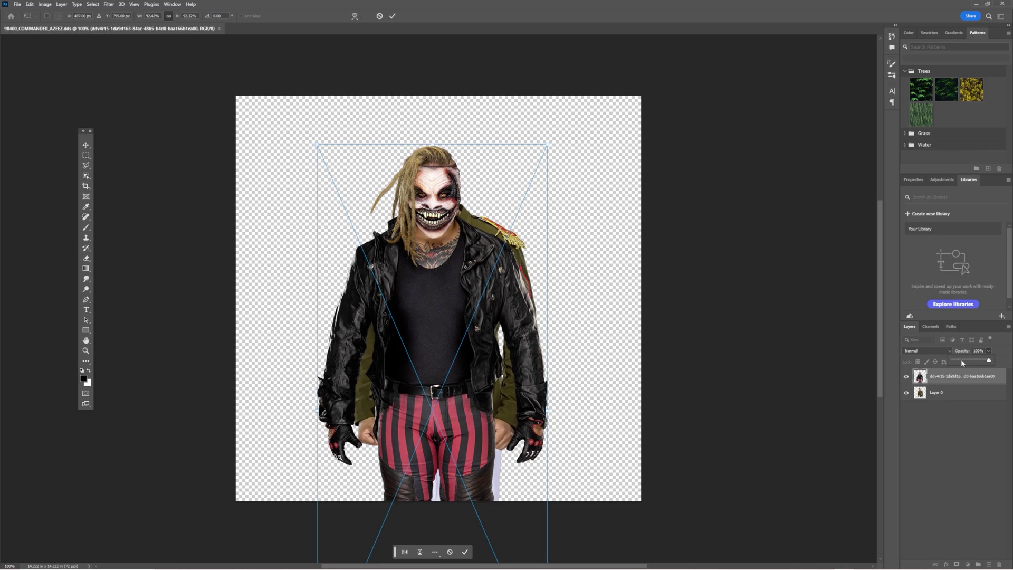
drag(964, 362, 972, 363)
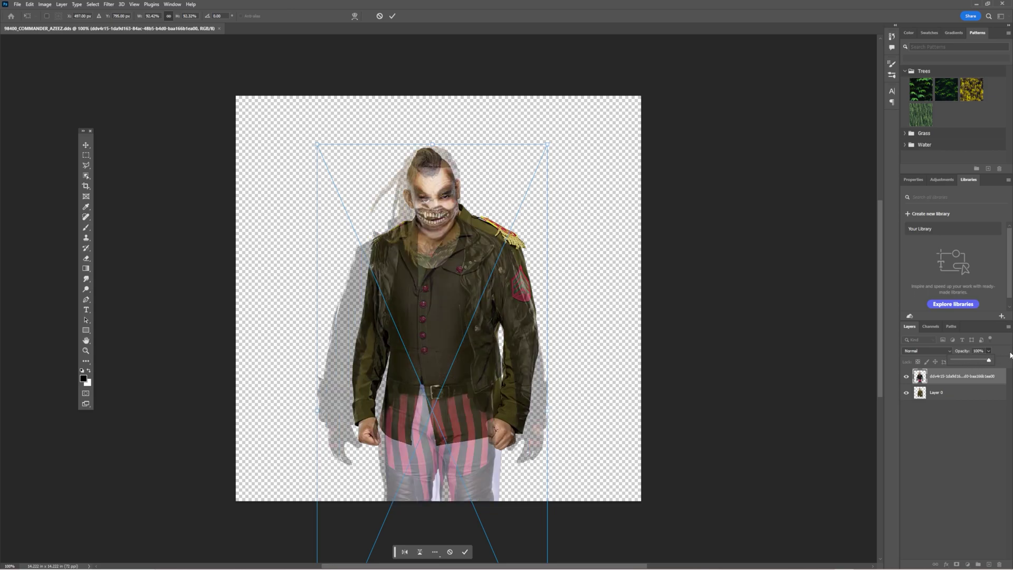
key(Return)
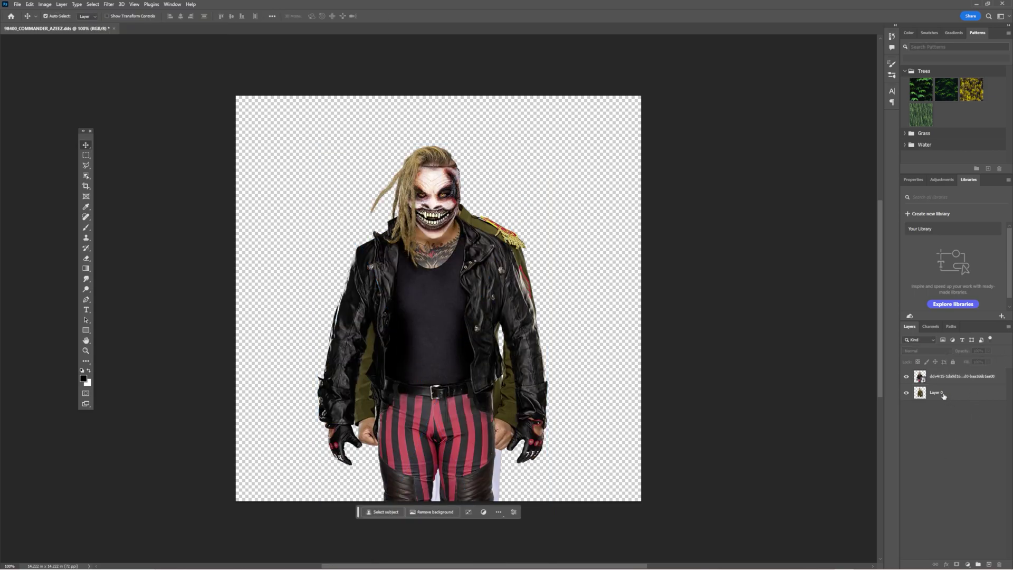
click(941, 396)
key(Delete)
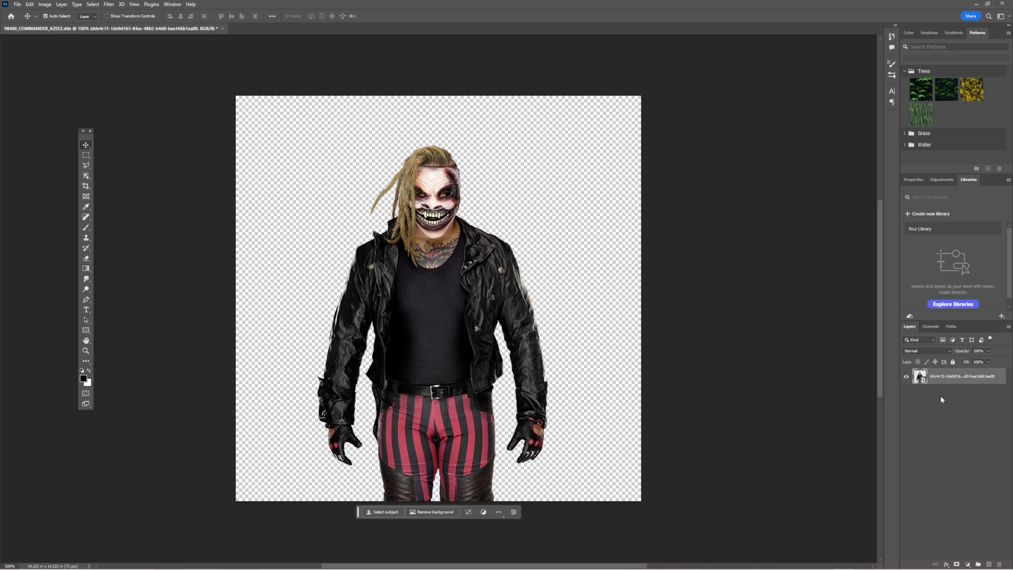
click(162, 83)
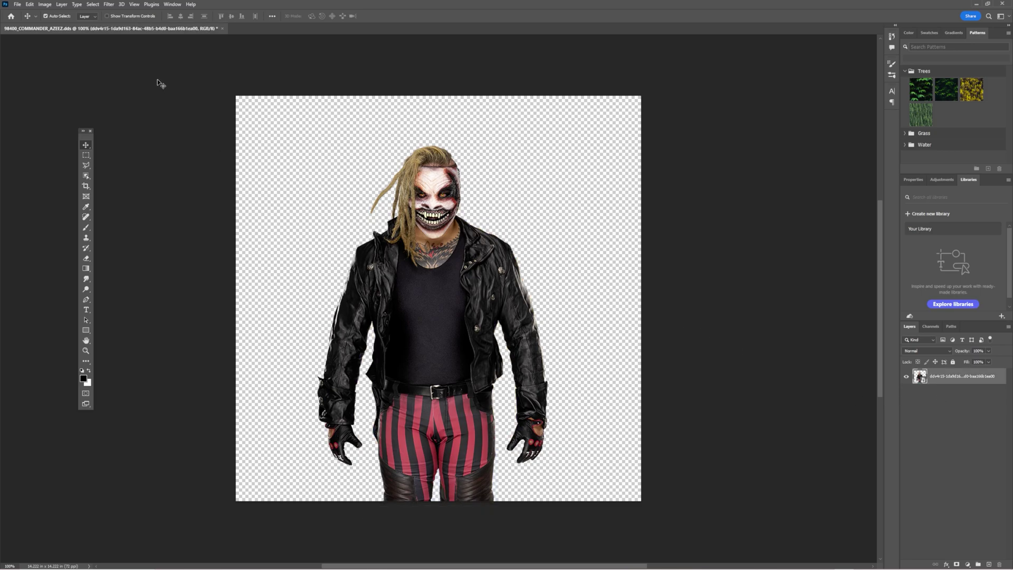
Save over the Desktop's 98400_COMMANDER_AZEEZ.dds in Intel Texture Works DDS format
click(17, 5)
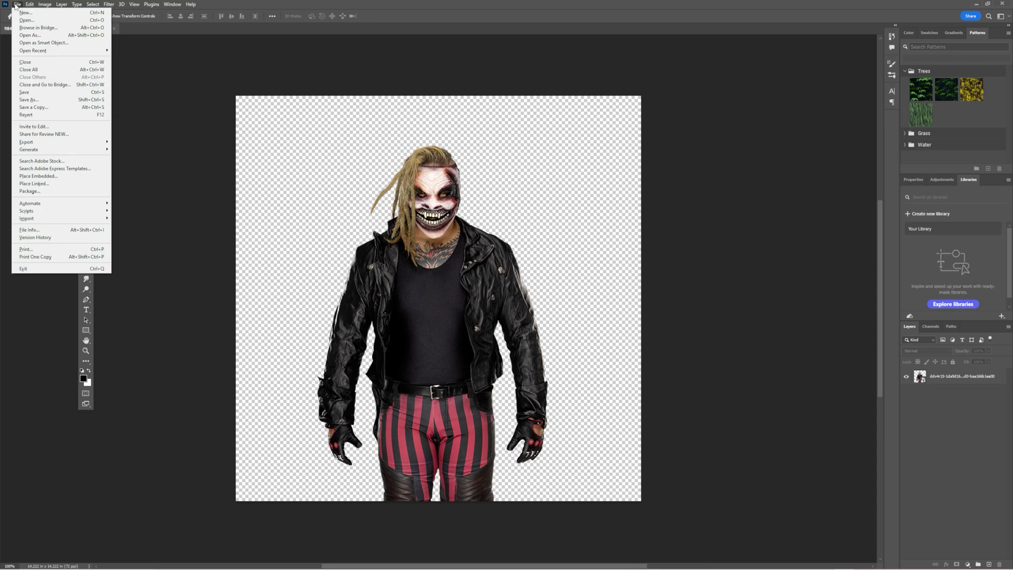
click(59, 100)
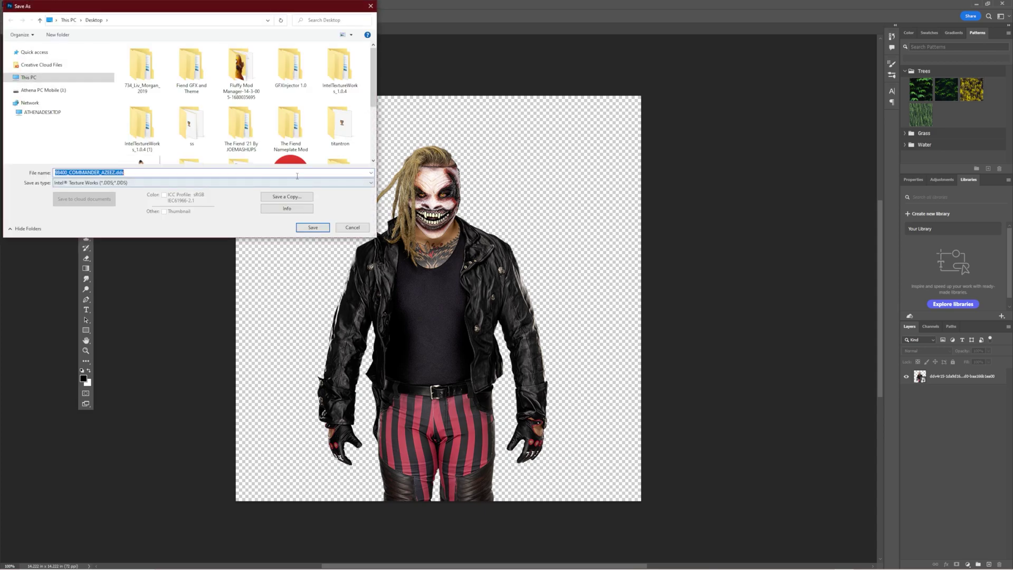
click(72, 183)
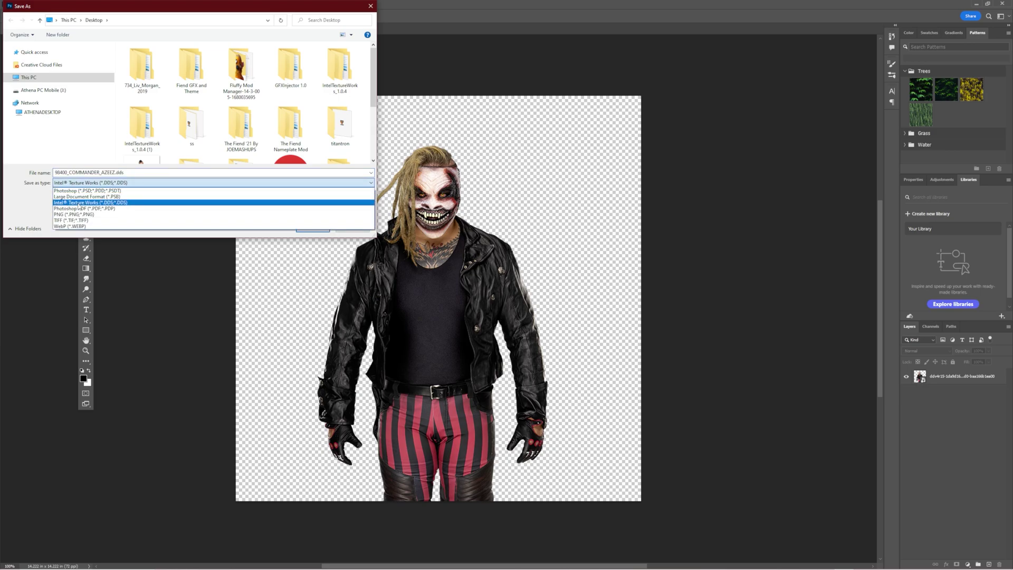
click(78, 204)
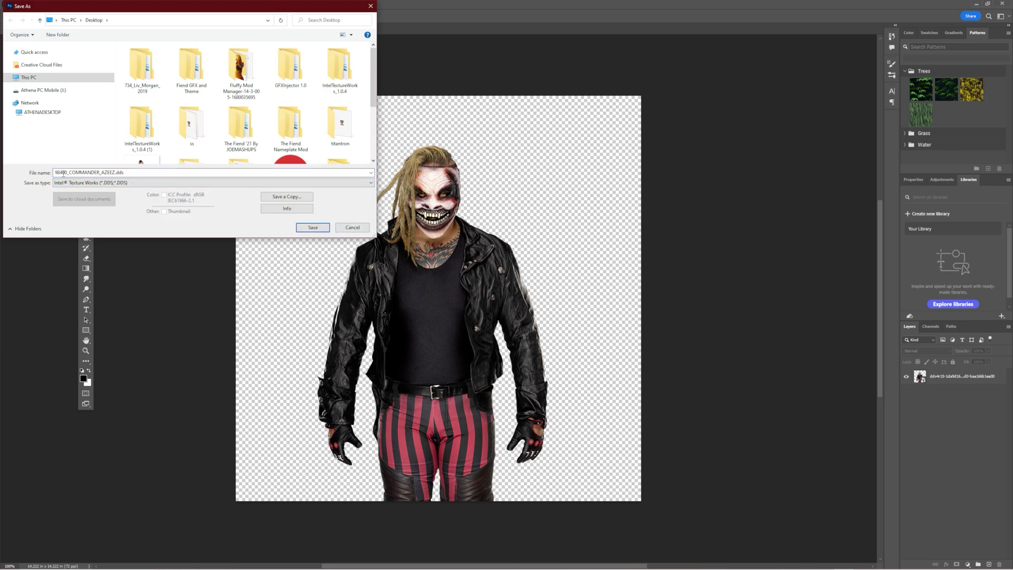
click(314, 230)
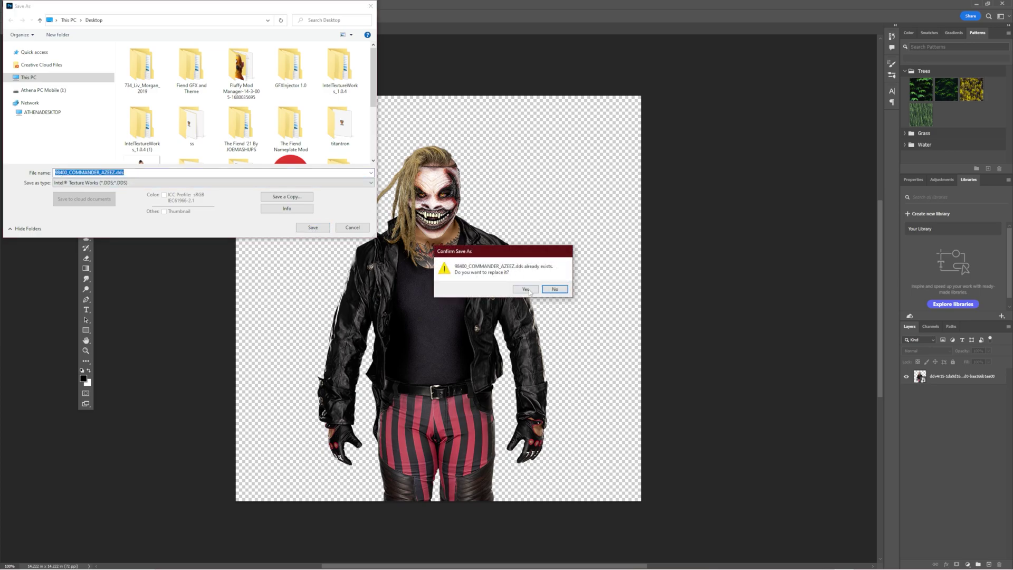
click(525, 290)
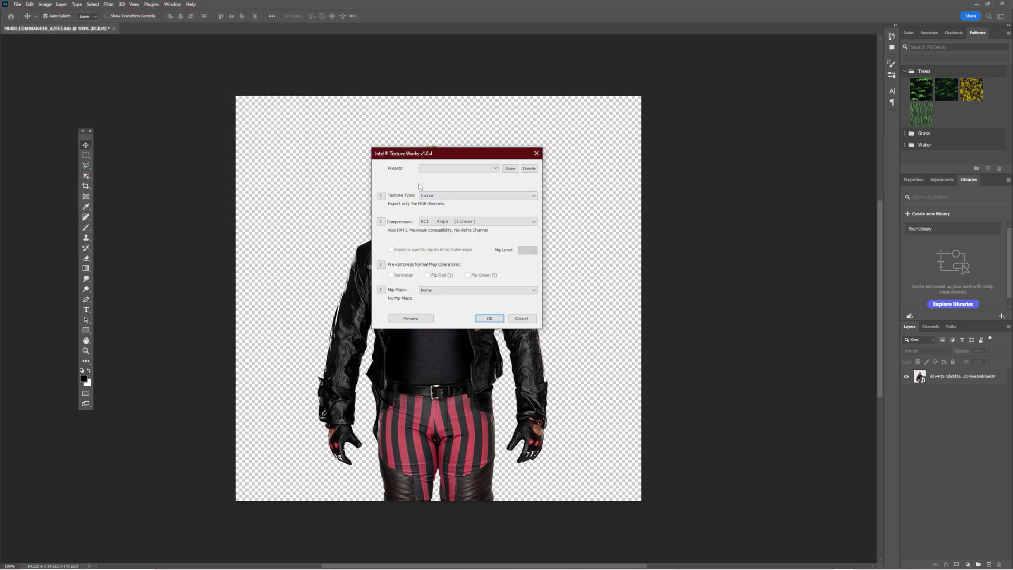
Save 98400_COMMANDER_AZEEZ.dds in Intel Texture Works as Color + Alpha with BC3 8bpp (Linear) compression
click(440, 200)
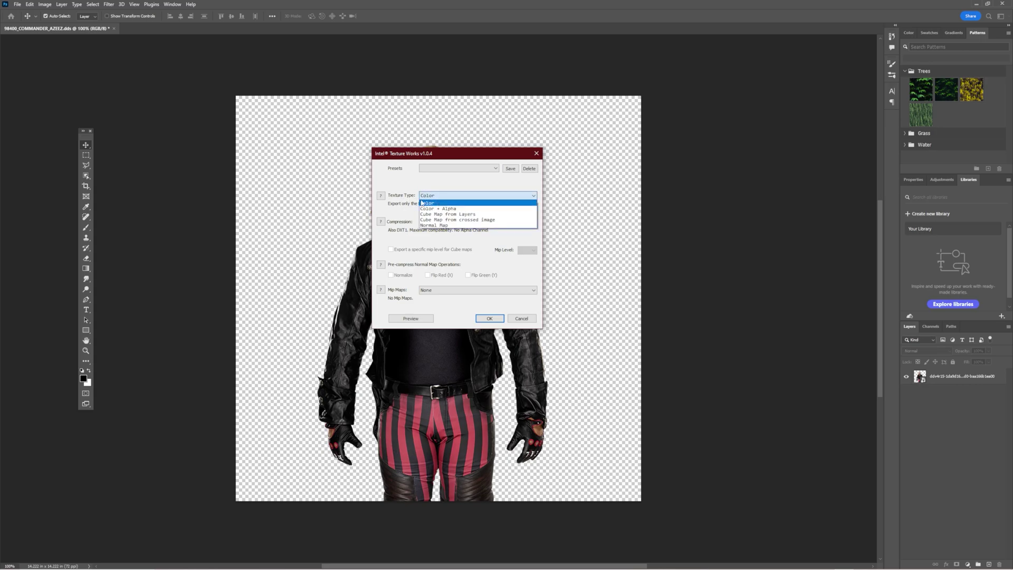
click(445, 209)
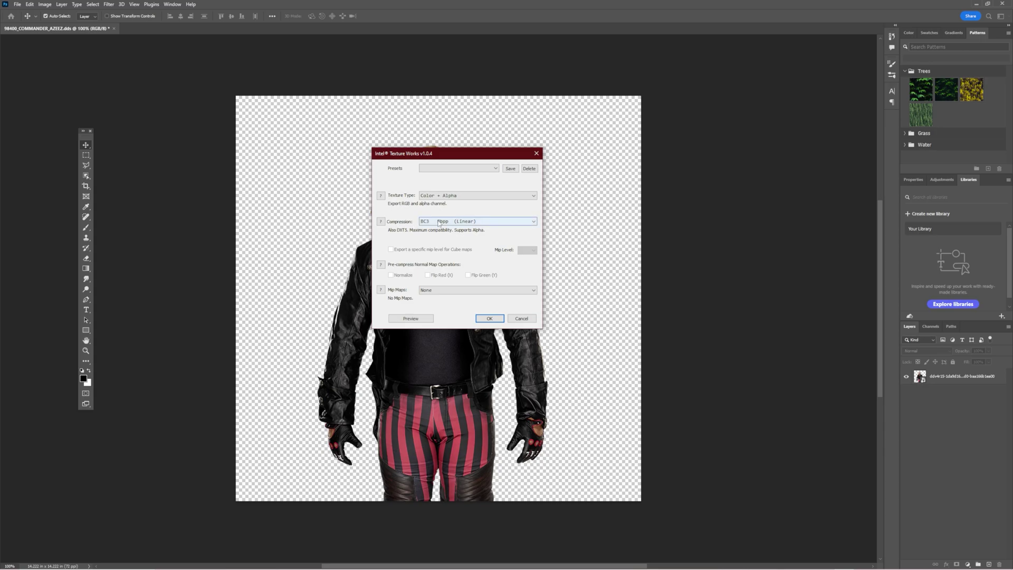
click(435, 222)
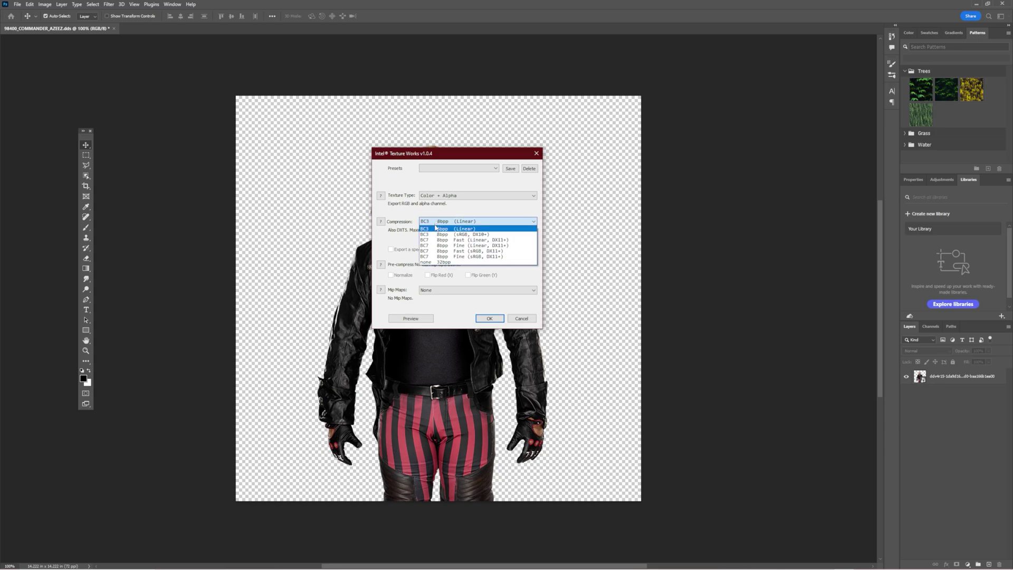
click(465, 229)
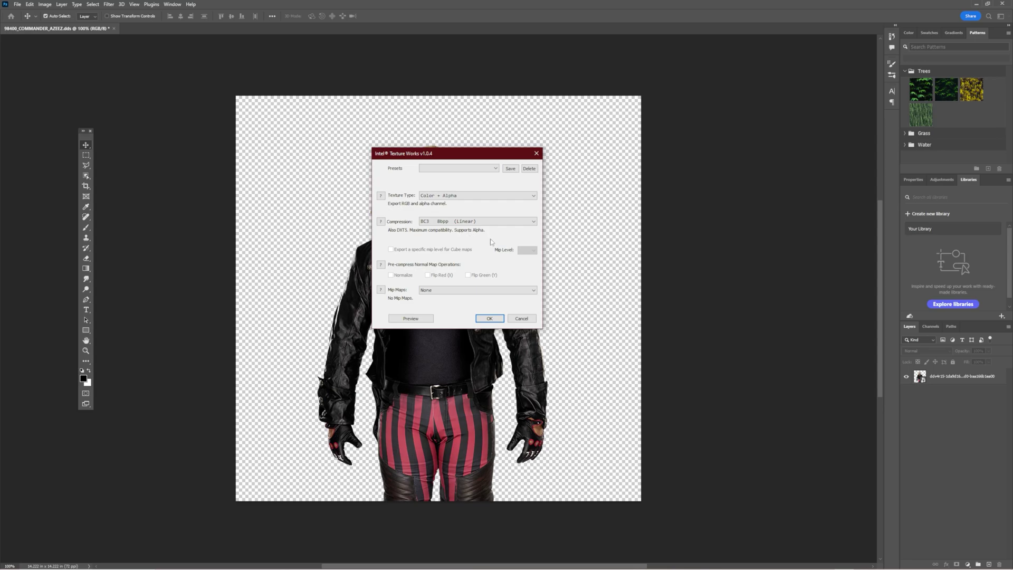
click(489, 319)
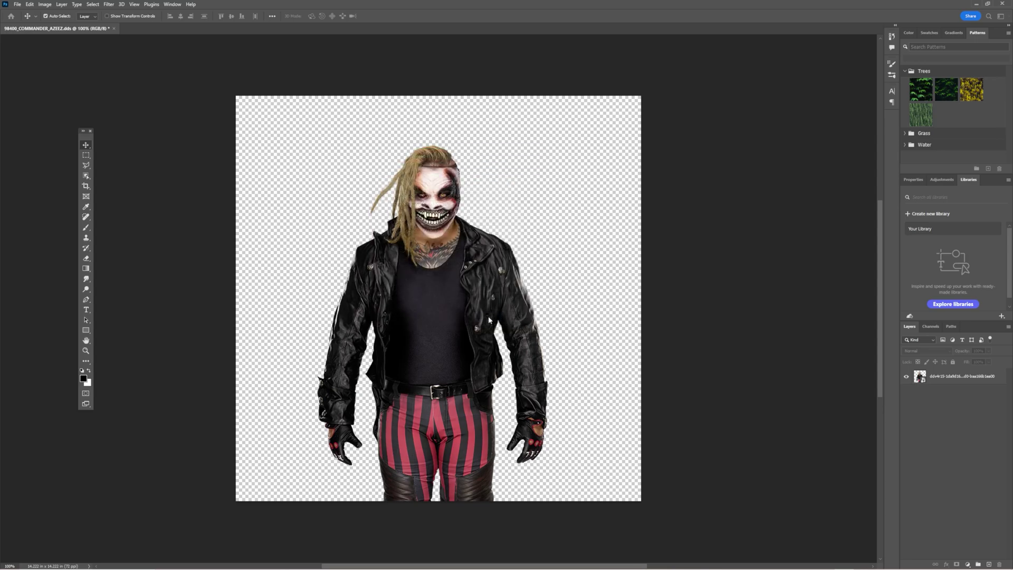
Minimize Photoshop and move the saved DDS file to the centre of the desktop
click(977, 7)
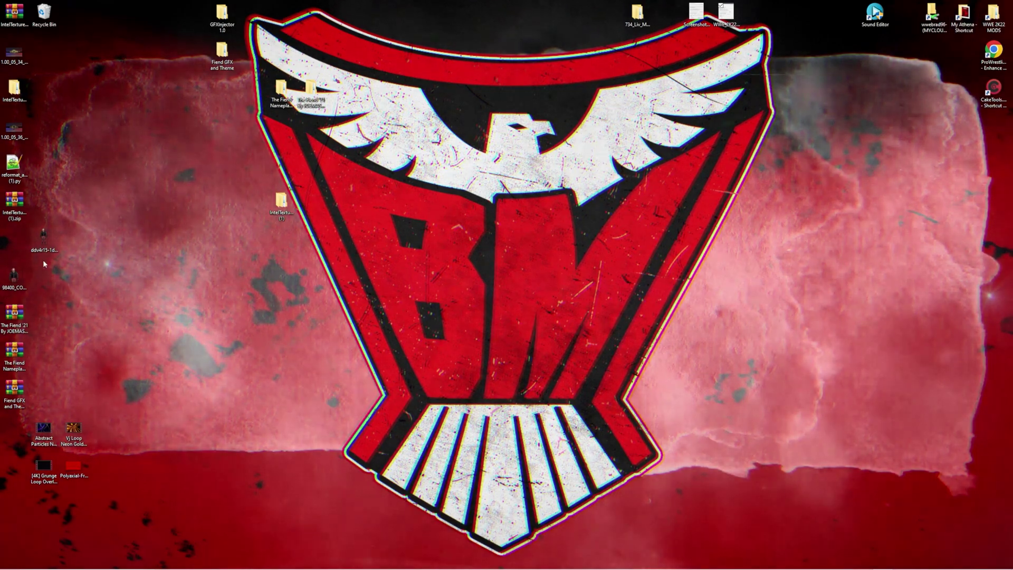
drag(21, 277, 303, 270)
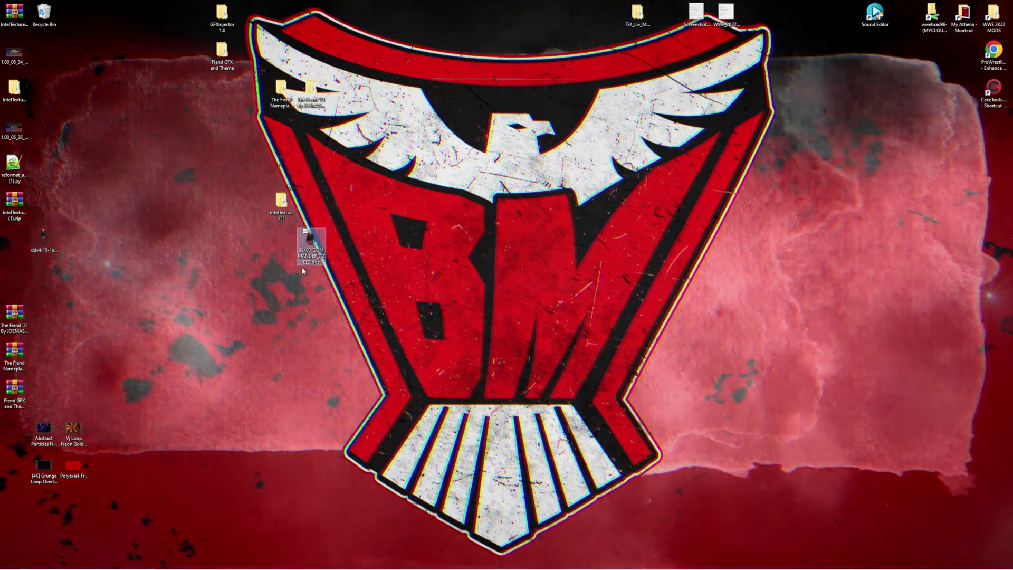
click(316, 259)
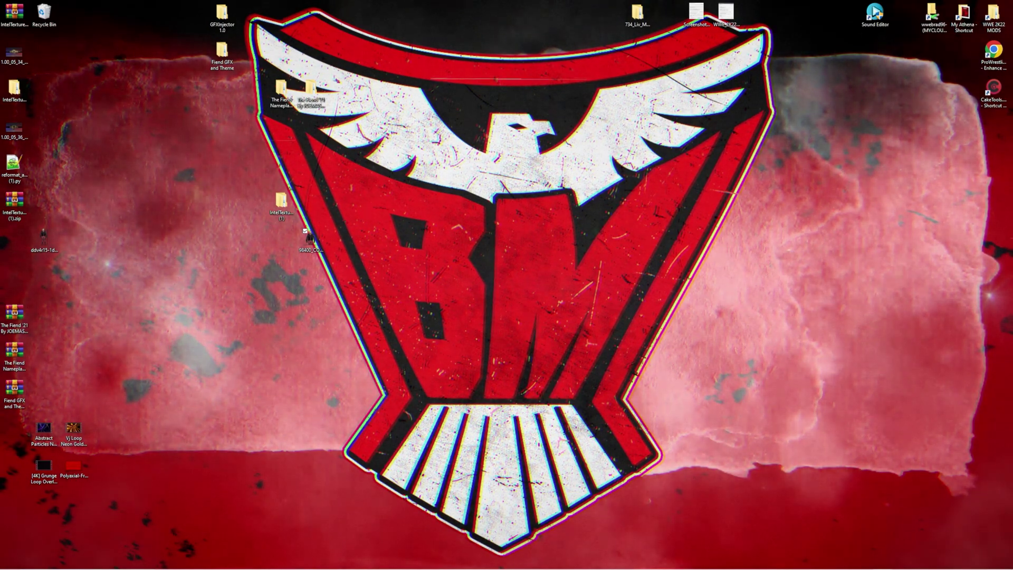
Preview 98400_COMMANDER_AZEEZ.dds full-screen in ImageGlass to confirm it shows the Fiend, then close it
double_click(311, 239)
click(590, 150)
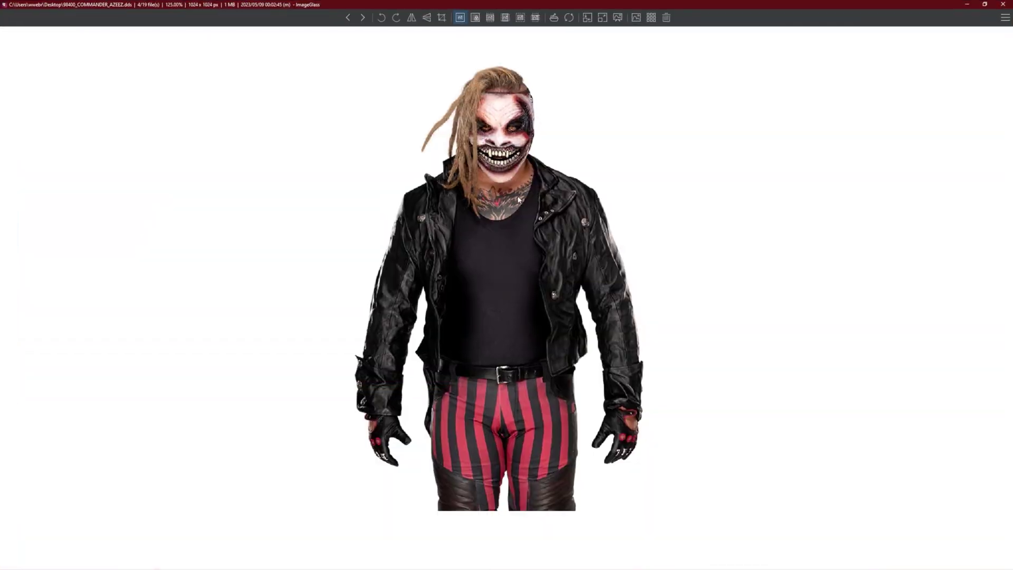
key(Escape)
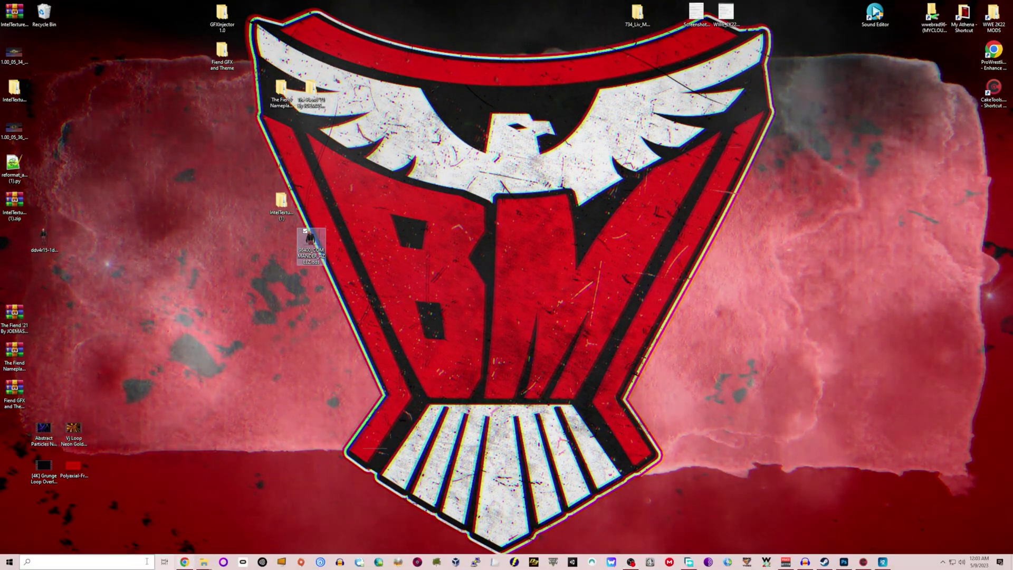
Launch Steam from Windows search and browse WWE 2K23's local files through Manage
click(85, 561)
text(steam)
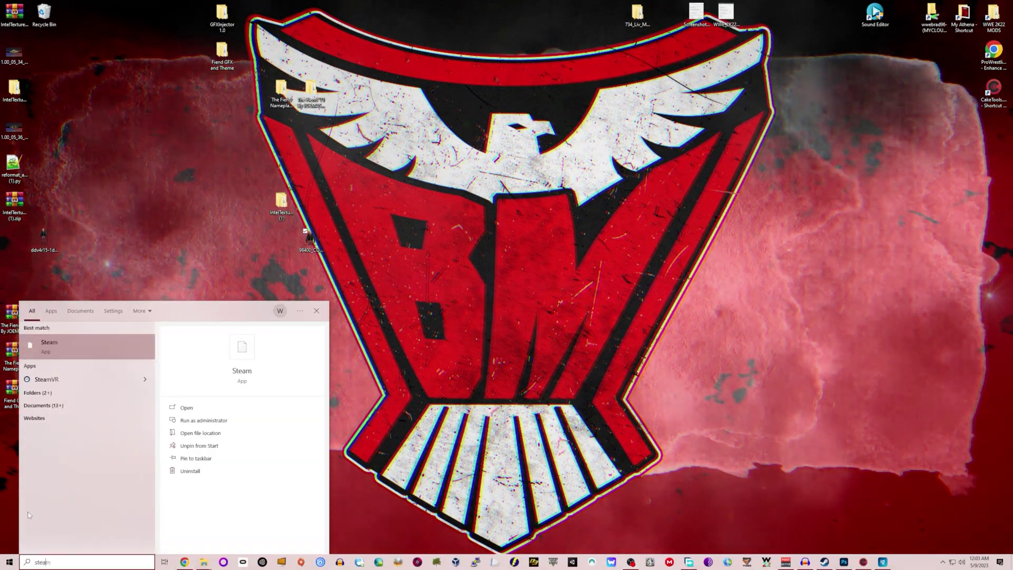
click(52, 345)
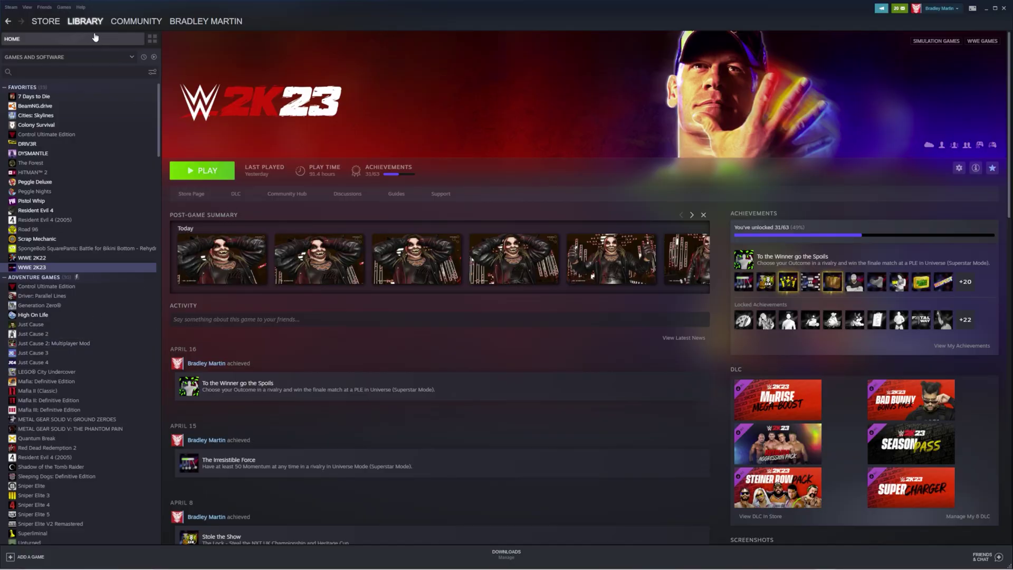
right_click(34, 269)
mouse_move(63, 315)
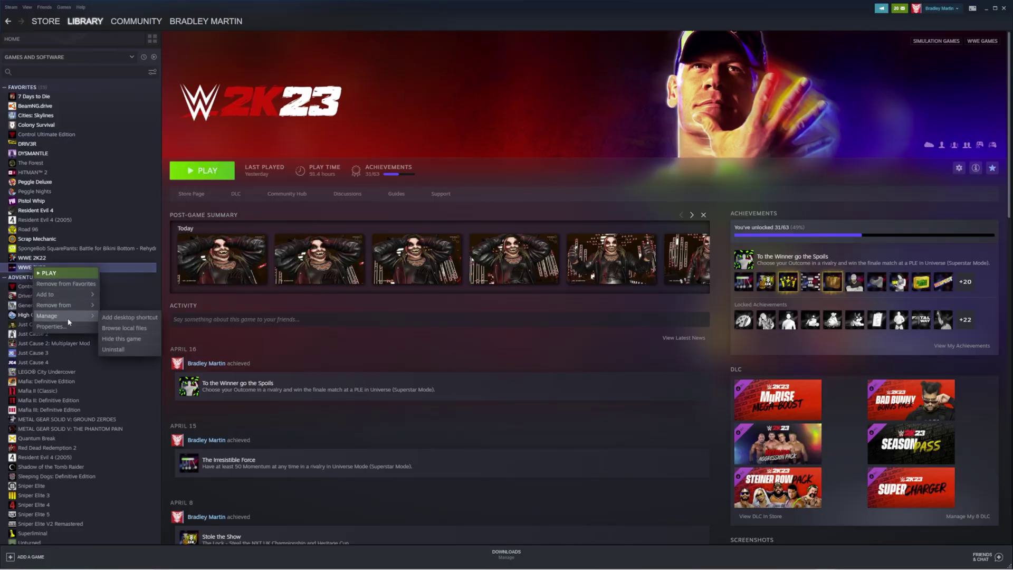
click(127, 328)
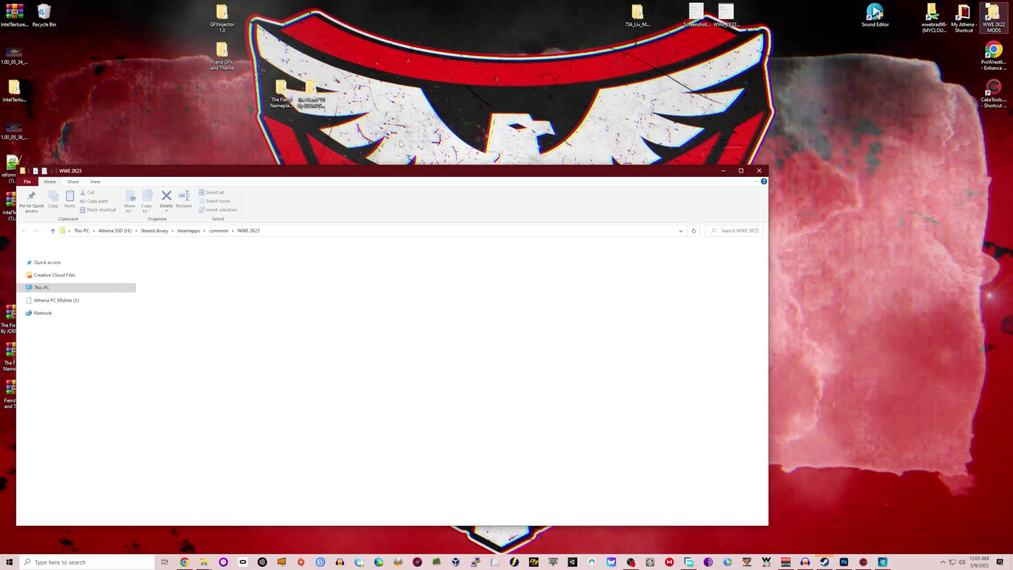
Navigate into _mods > UI > Assets > 2K20_texture > 2K20_Renders > Superstars
drag(185, 170, 362, 118)
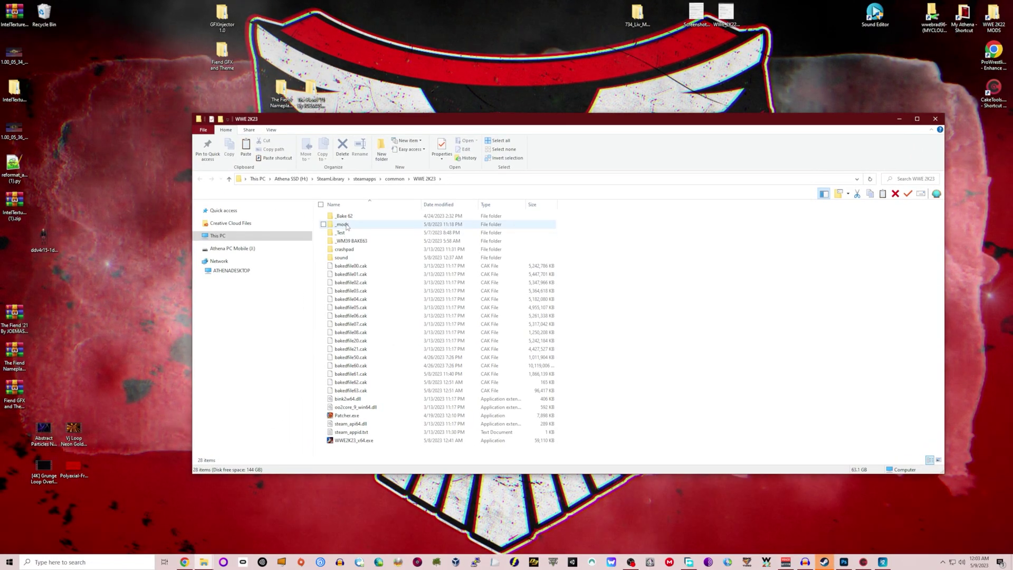
double_click(361, 224)
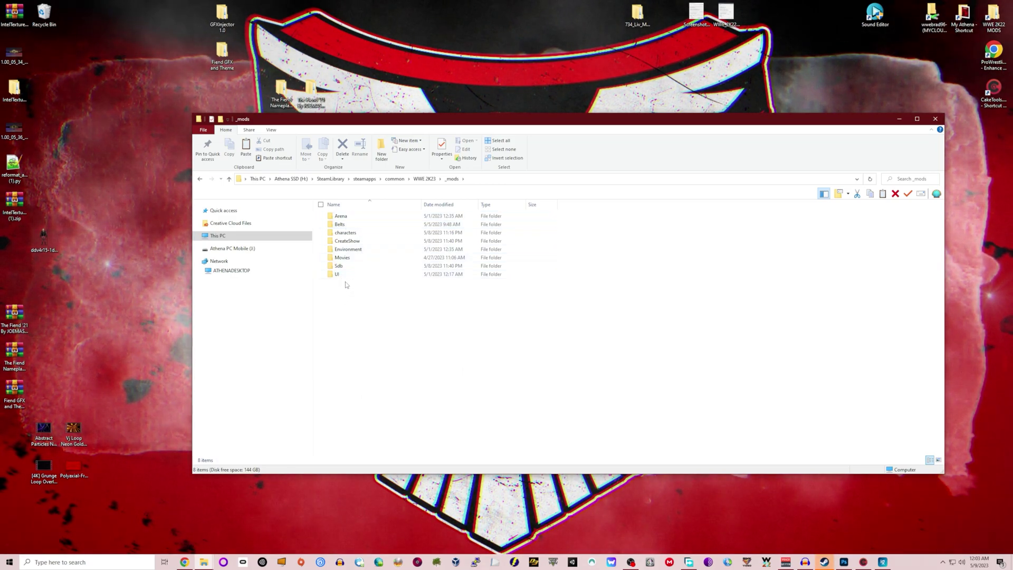
double_click(340, 275)
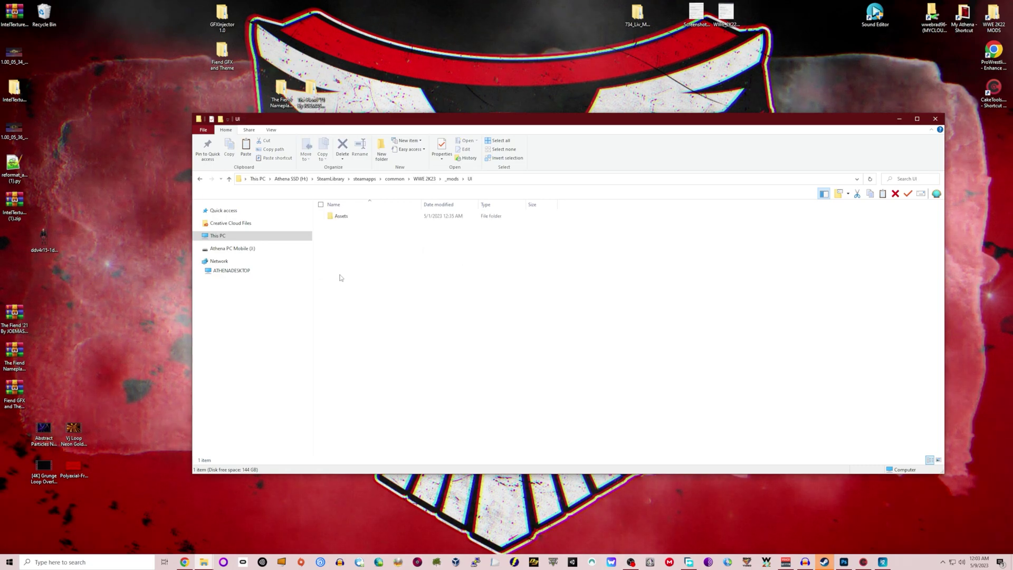
double_click(349, 218)
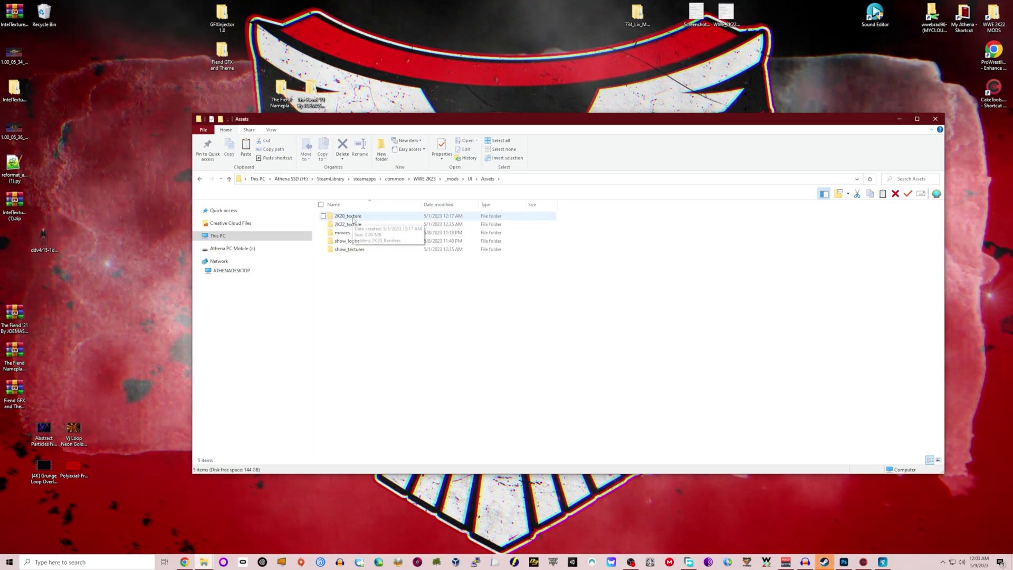
double_click(353, 218)
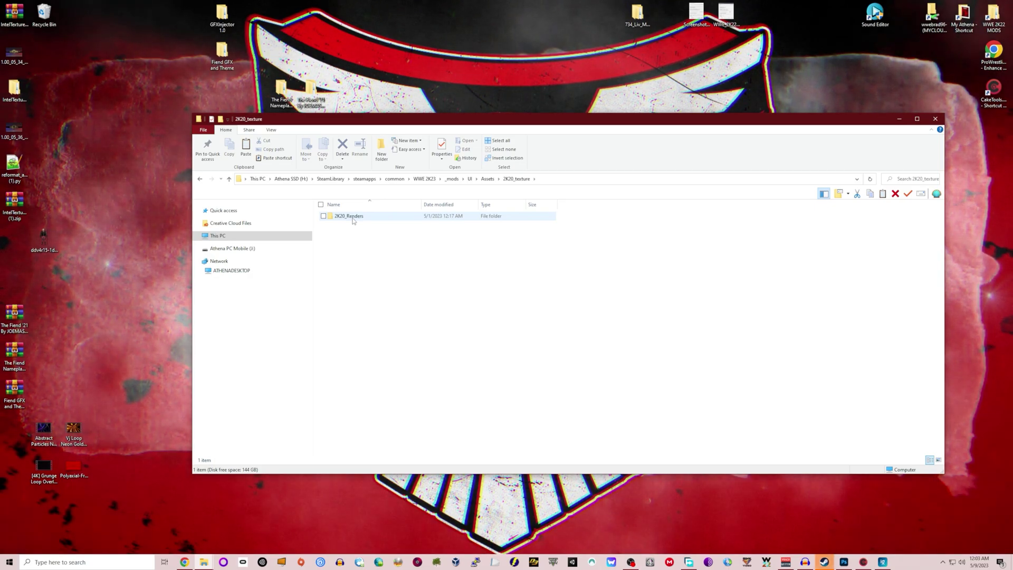
double_click(350, 216)
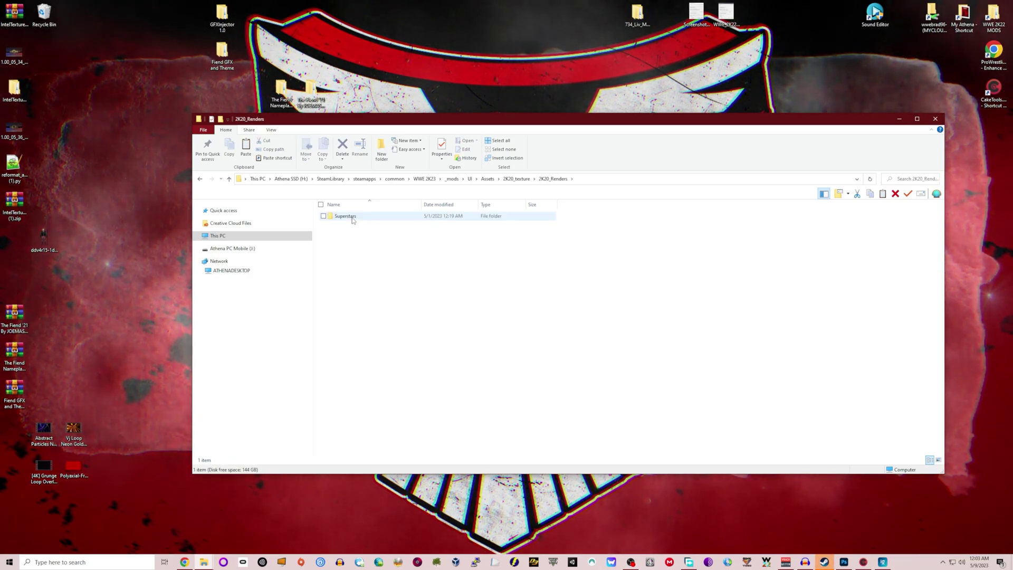
double_click(353, 217)
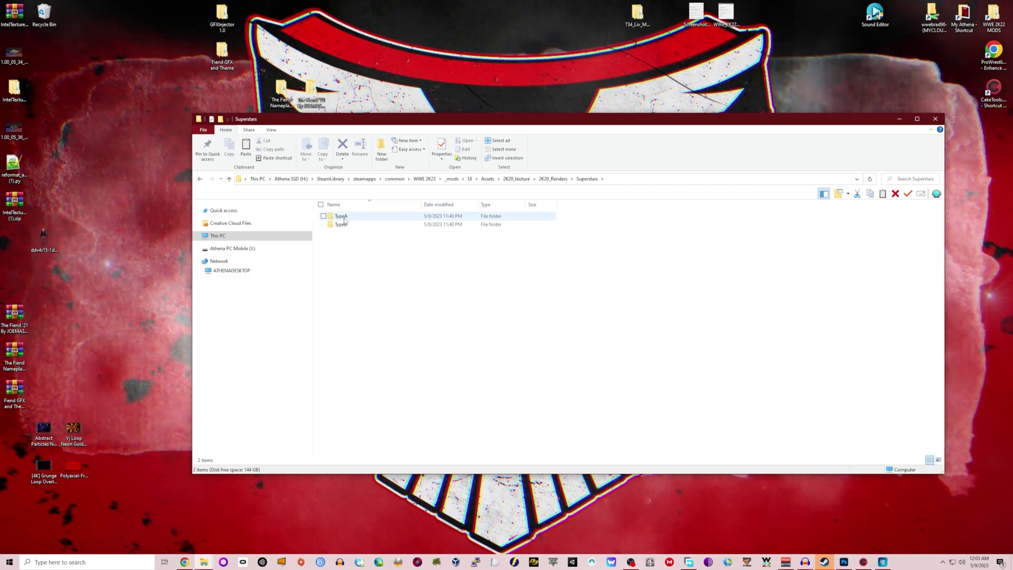
Copy the desktop's 98400_COMMANDER_AZEEZ.dds into the TypeA and TypeB folders
drag(395, 120, 586, 126)
click(311, 243)
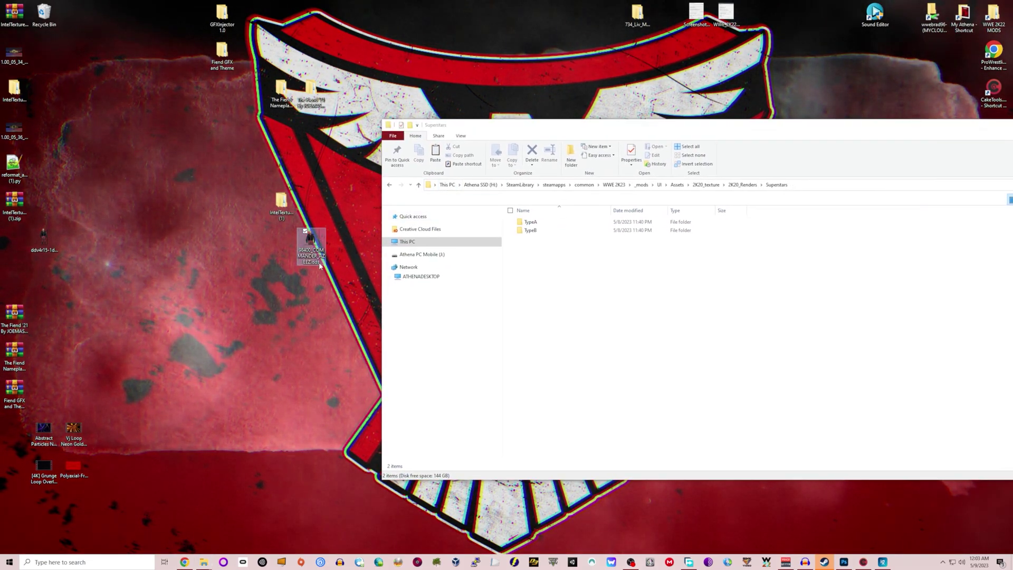
drag(312, 243, 529, 222)
click(554, 261)
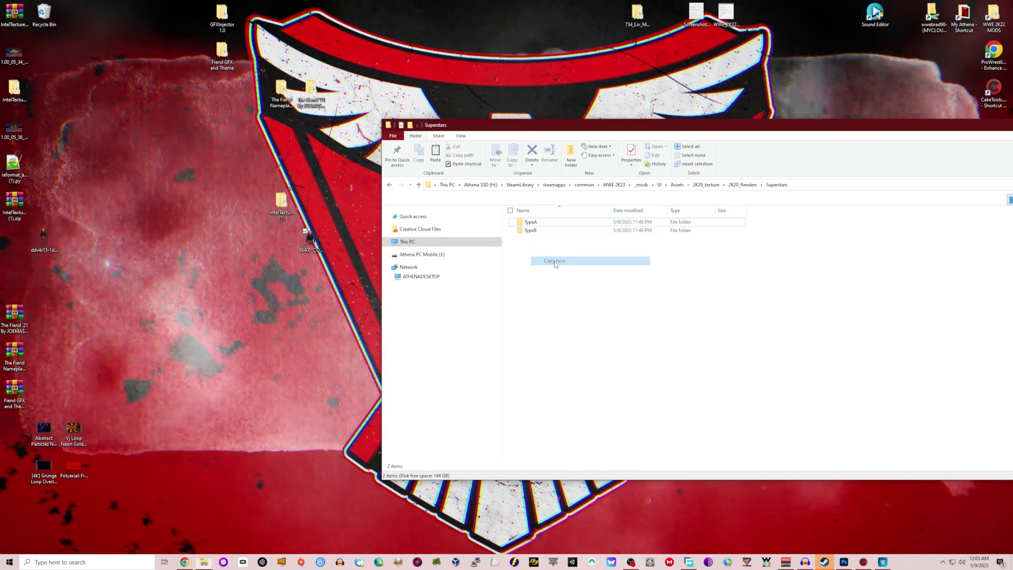
drag(309, 235, 534, 232)
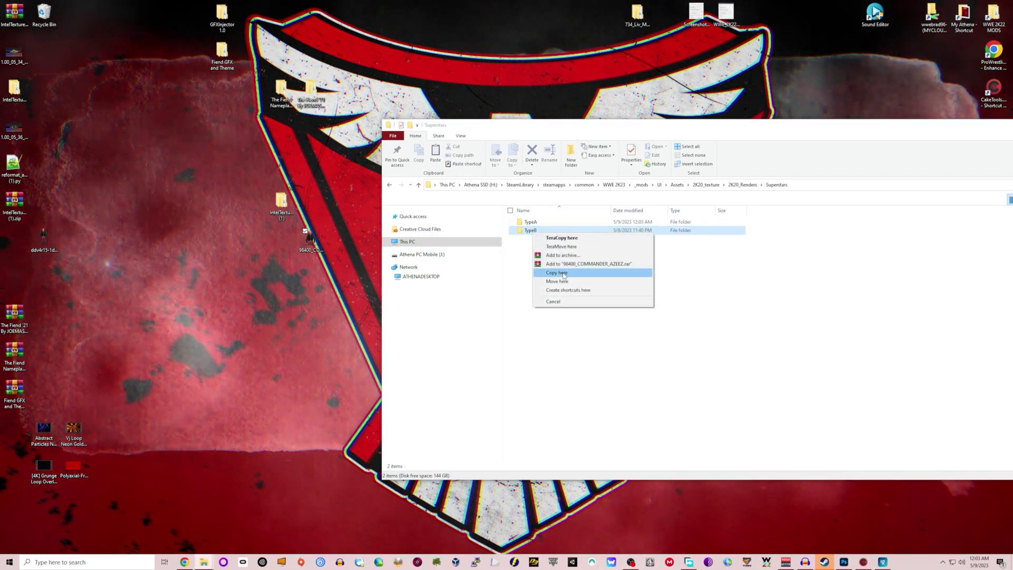
click(554, 272)
Check the copied render inside TypeA and TypeB, then minimize the folder window
double_click(537, 223)
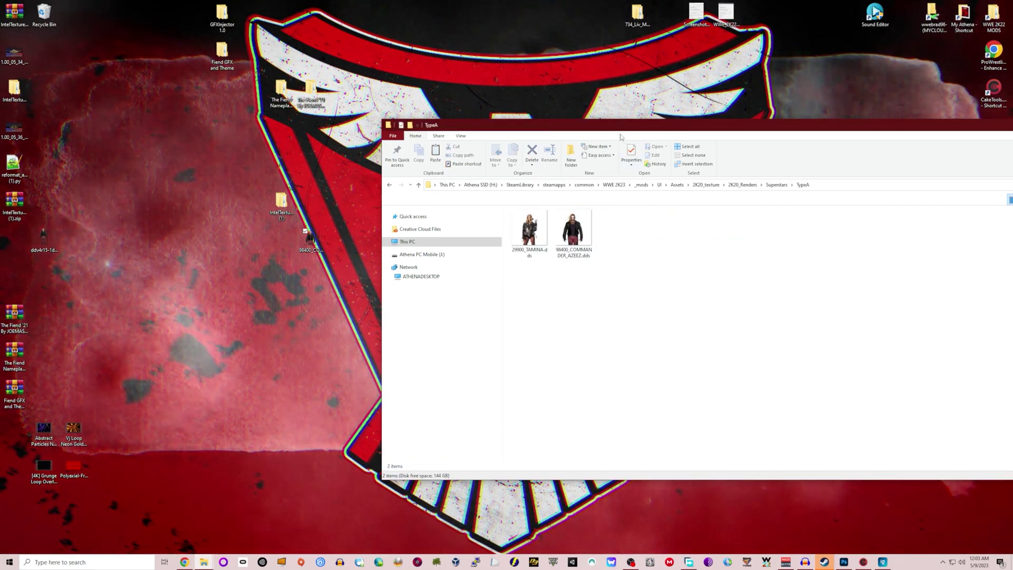
click(776, 185)
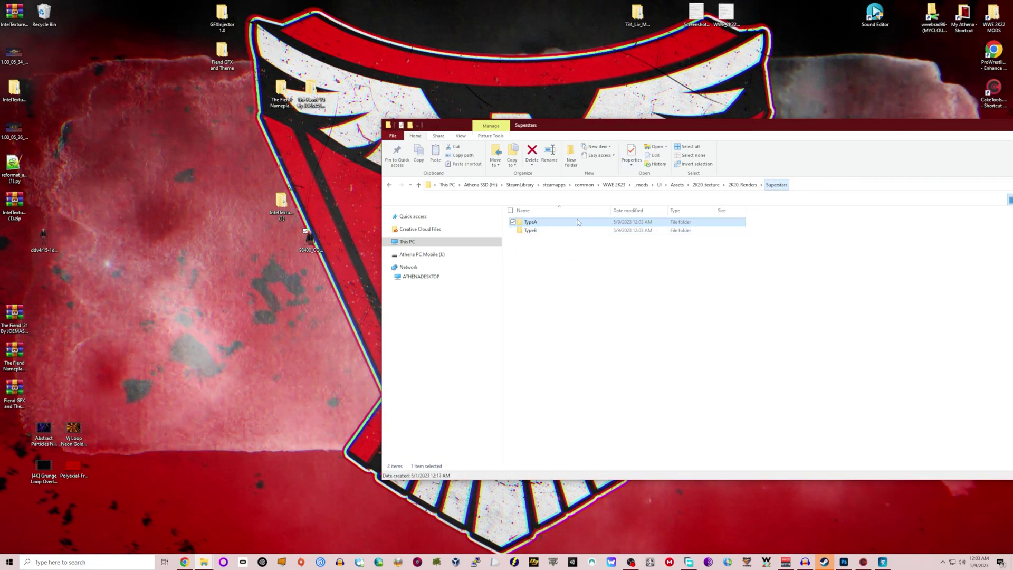
double_click(534, 232)
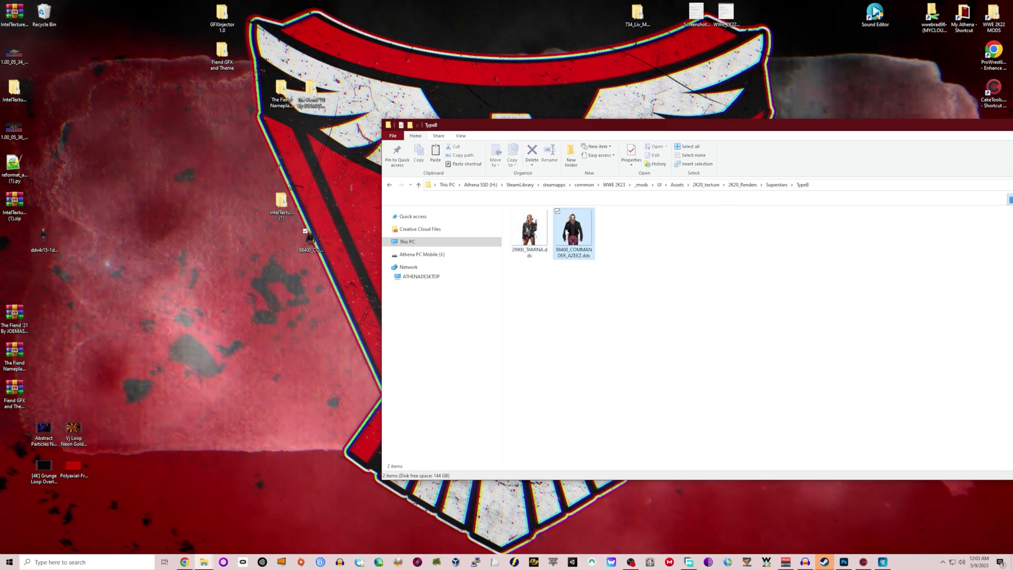
drag(743, 126, 406, 155)
click(751, 154)
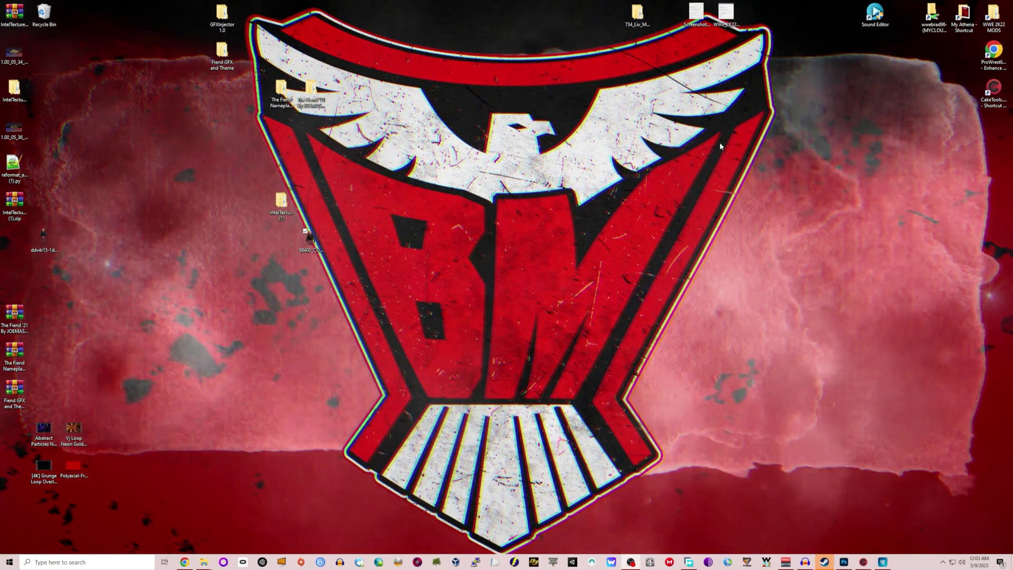
Bake the _mods folder in CakeTools with BakedFile index 51, then launch WWE 2K23
double_click(998, 106)
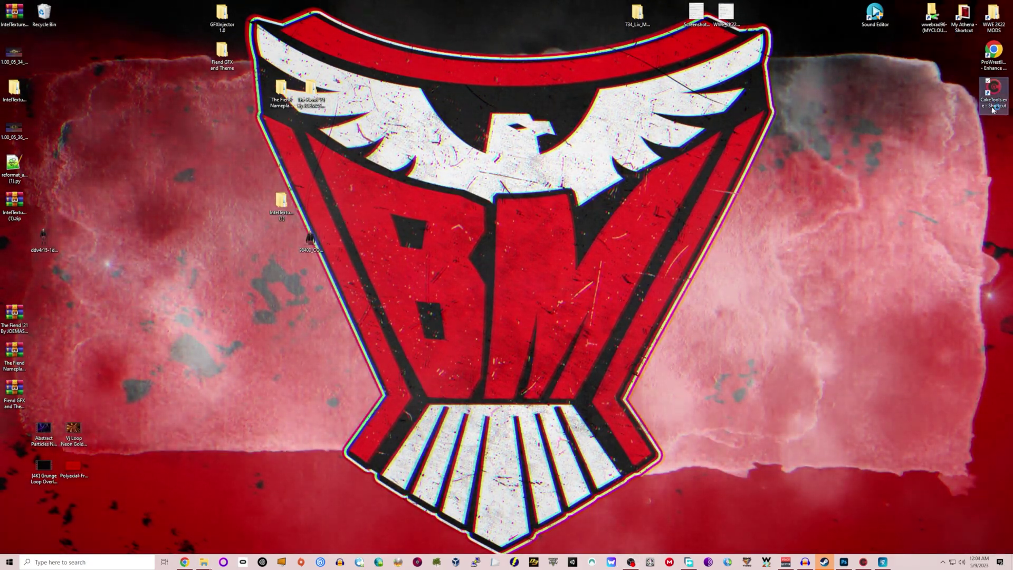
click(253, 145)
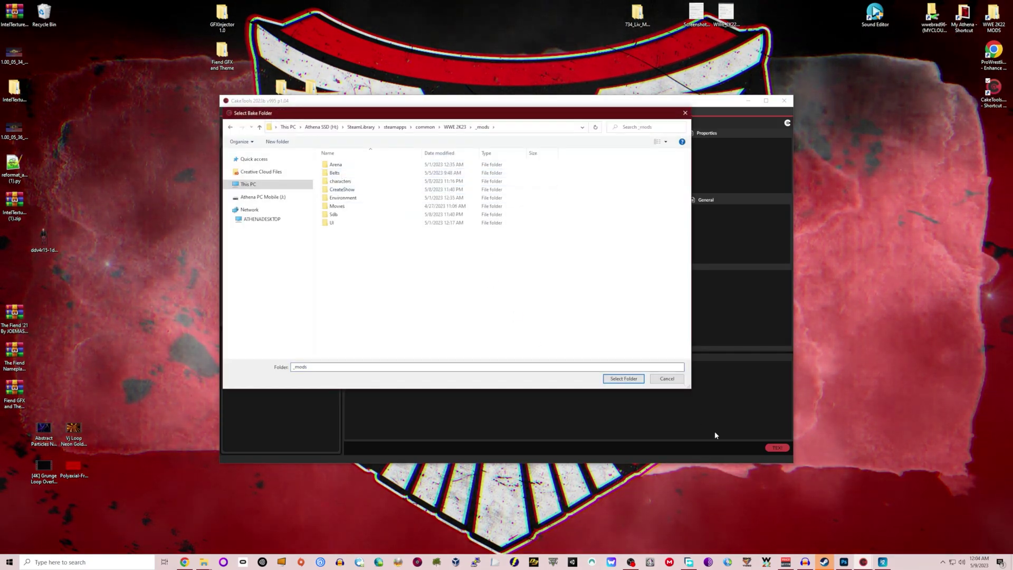
click(624, 378)
key(Page_Down)
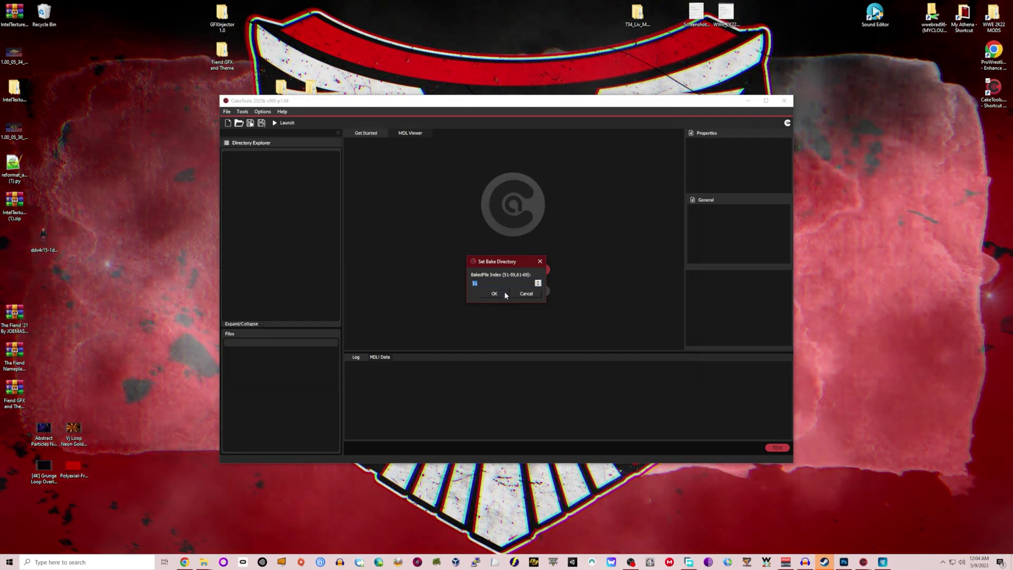
click(499, 294)
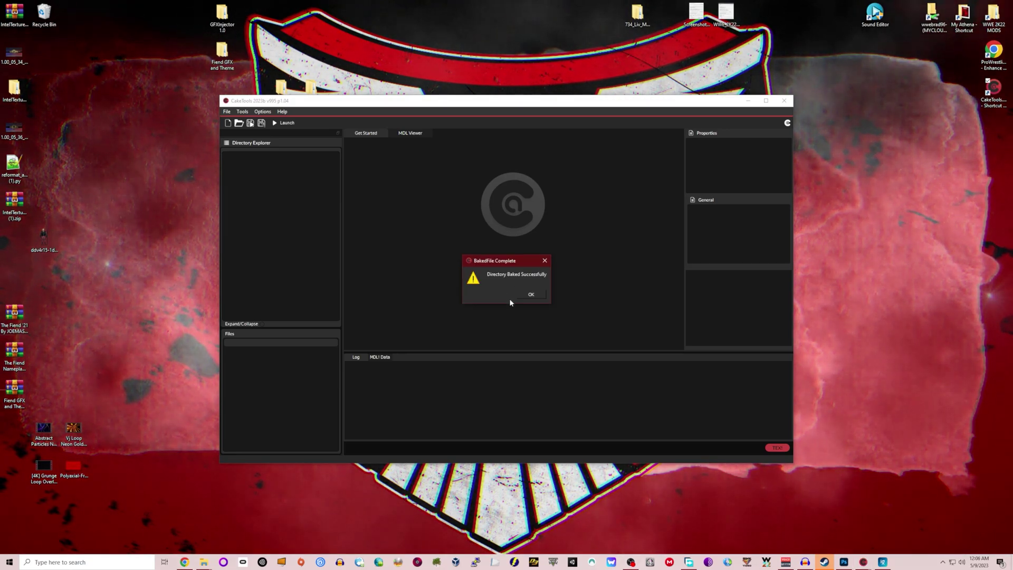
click(521, 294)
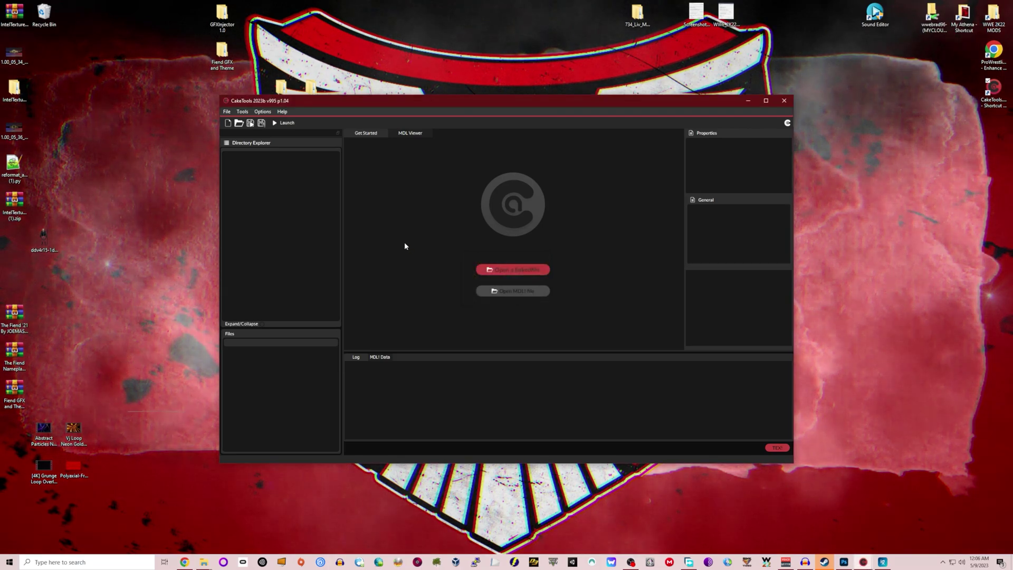
click(273, 125)
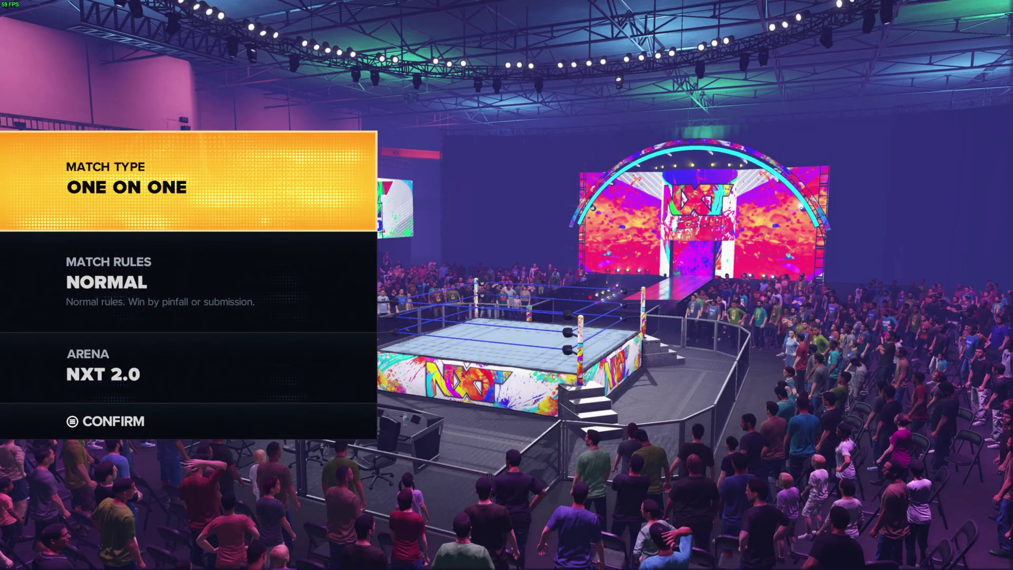
Confirm the One on One match setup, jump to the F roster section, and select The Fiend
key(Down)
key(Down)
key(Down)
key(Return)
key(Return)
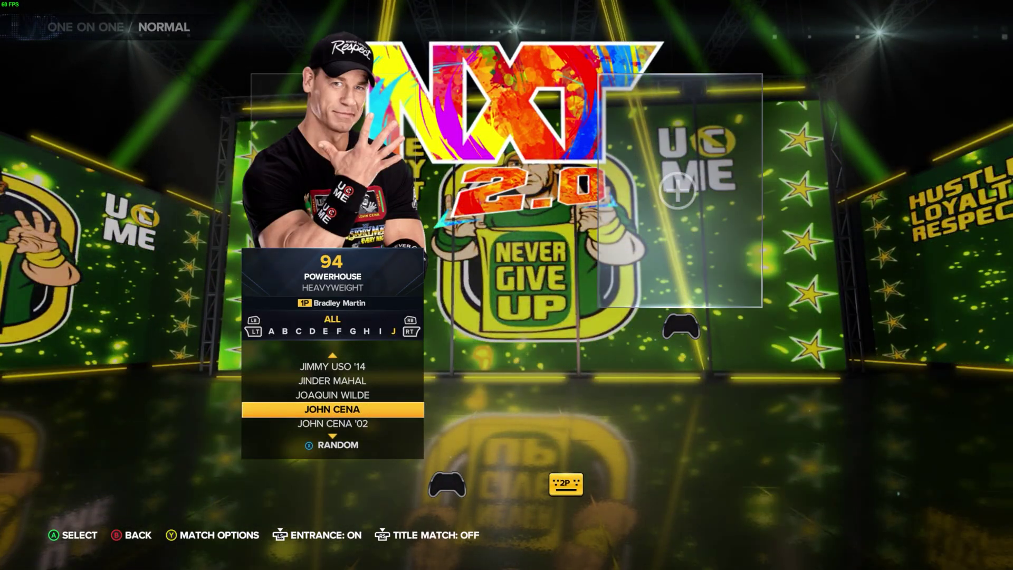
key(Up)
key(Up)
key(Page_Up)
key(Page_Up)
key(Page_Up)
key(Page_Up)
key(Down)
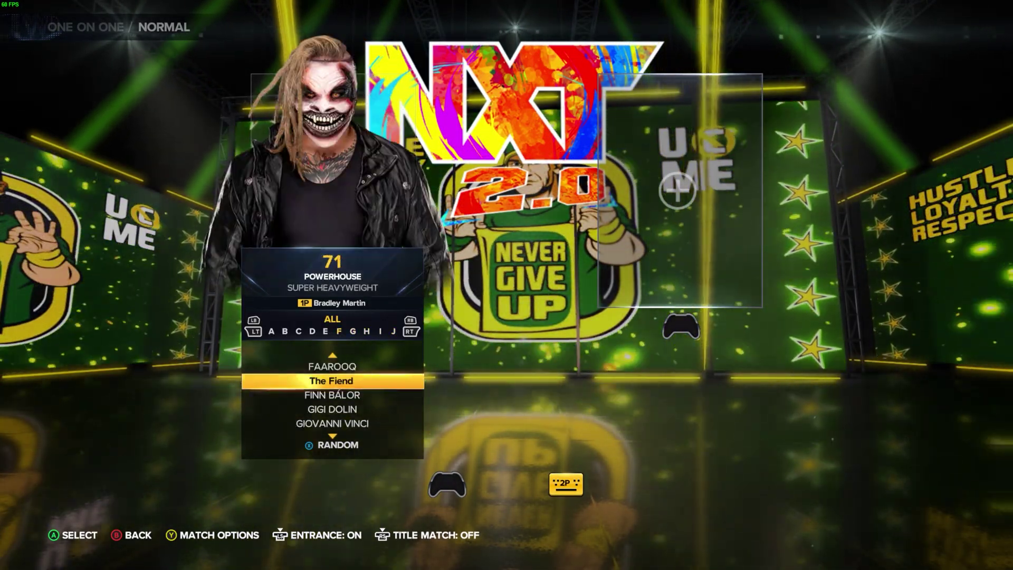
key(Return)
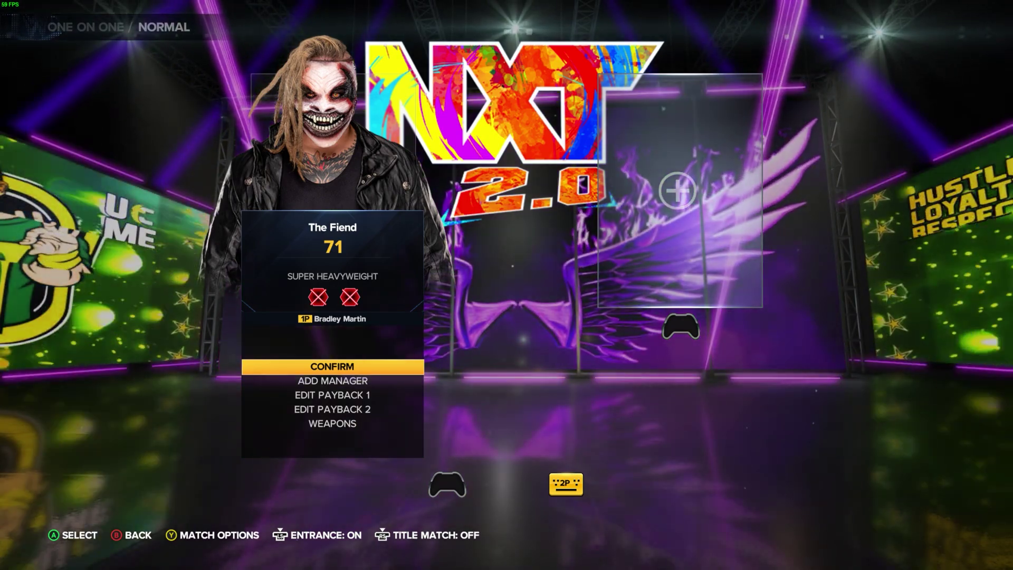
key(Return)
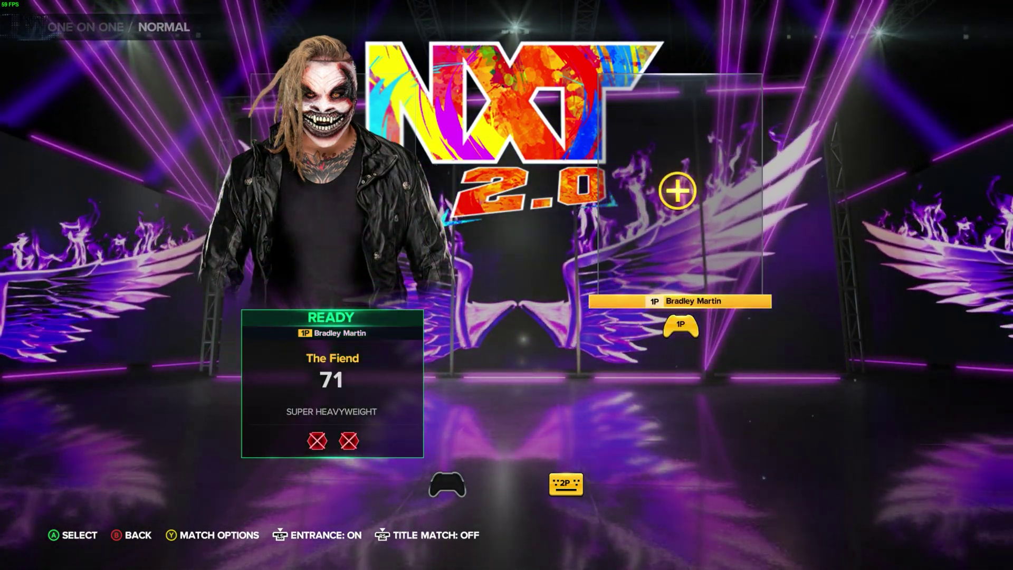